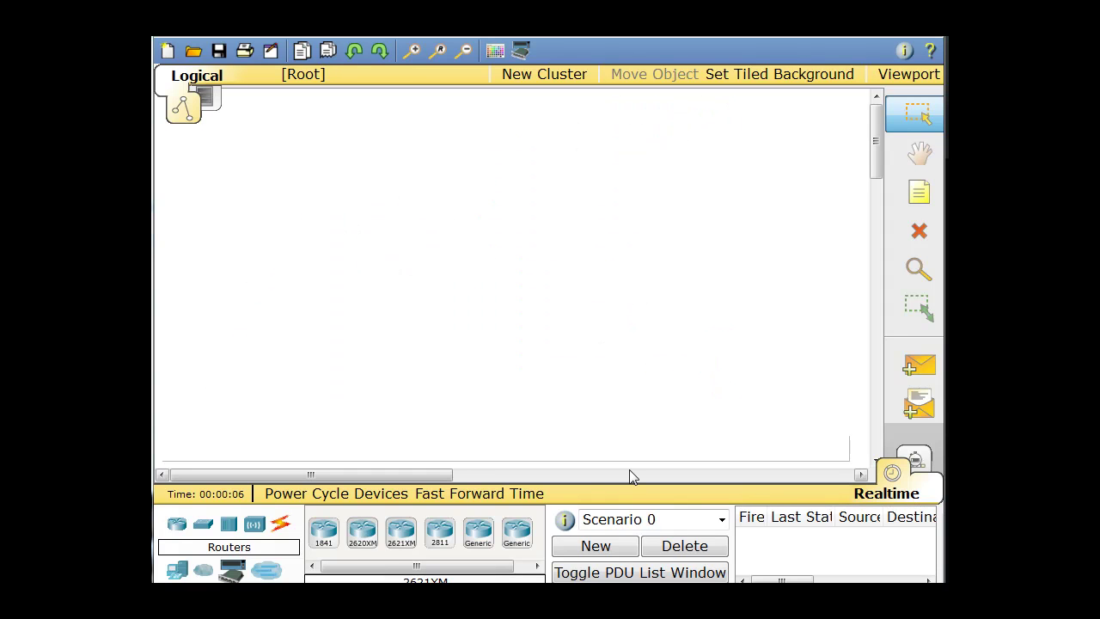
Place a generic Cloud-PT in the middle of the workspace and three generic Router-PT routers around it.
click(203, 572)
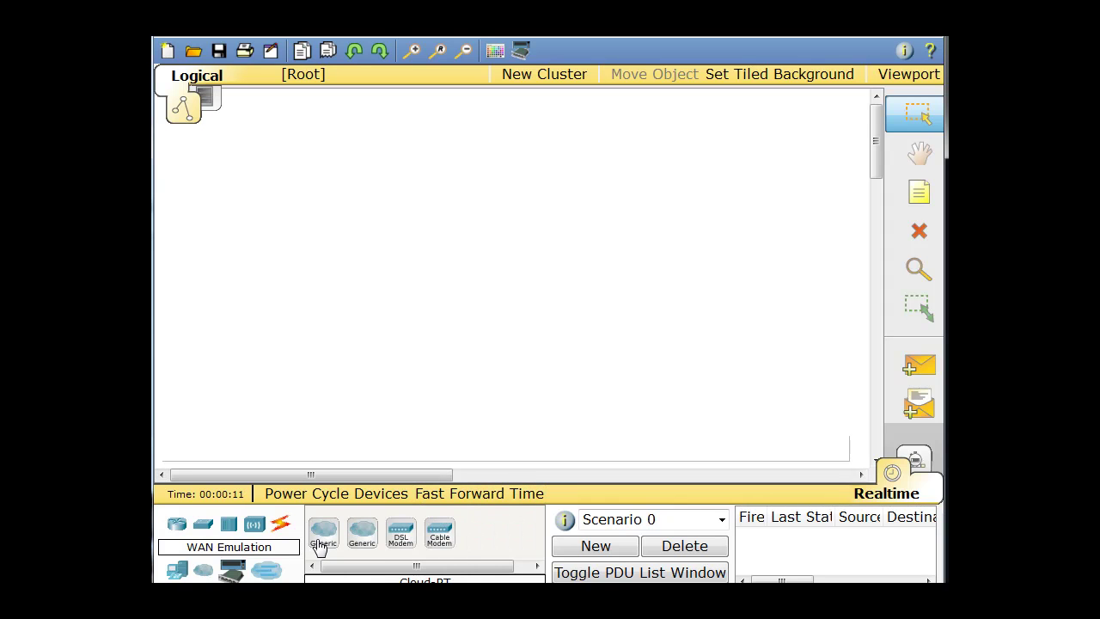
drag(320, 538, 519, 276)
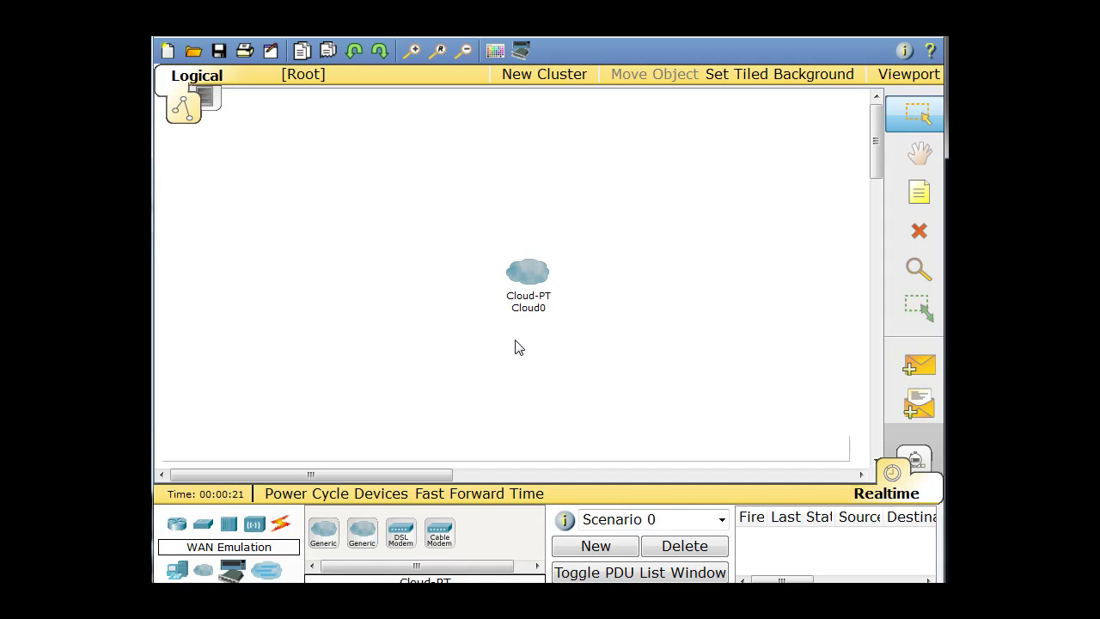
click(177, 524)
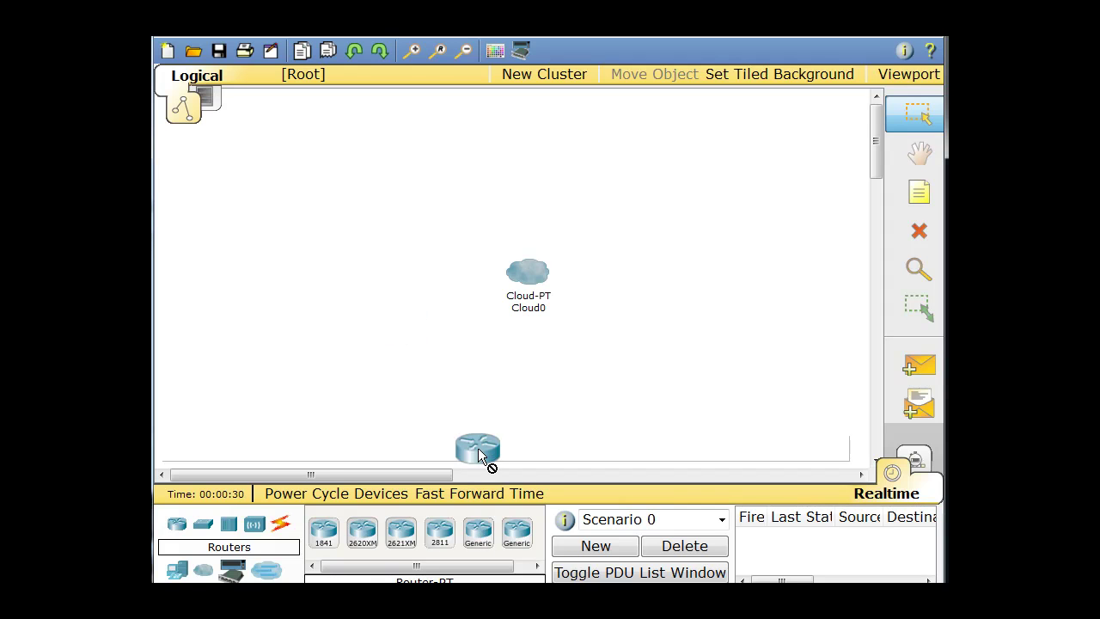
click(400, 262)
click(477, 541)
click(594, 169)
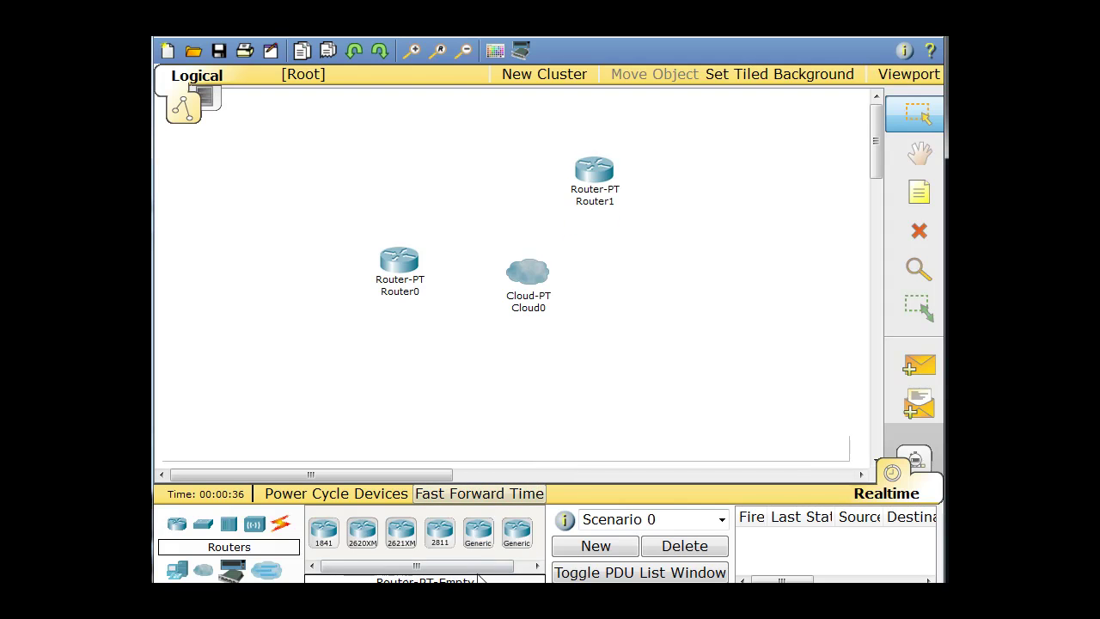
click(480, 536)
click(628, 358)
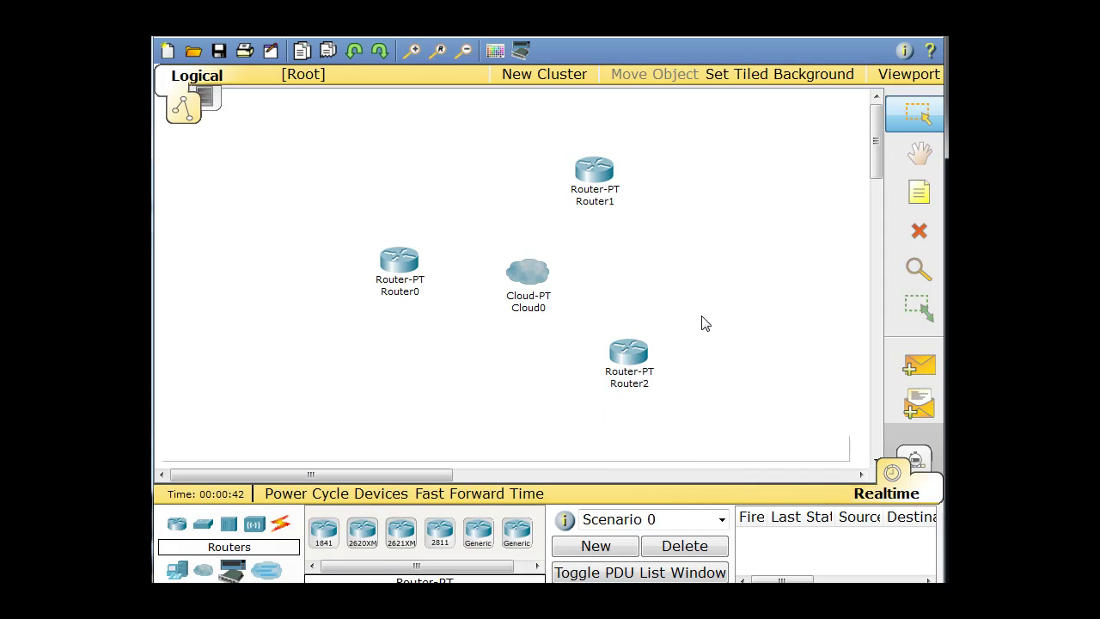
Connect the cloud's Serial0 port to Router0's Serial2/0 port with a Serial DCE cable.
click(282, 526)
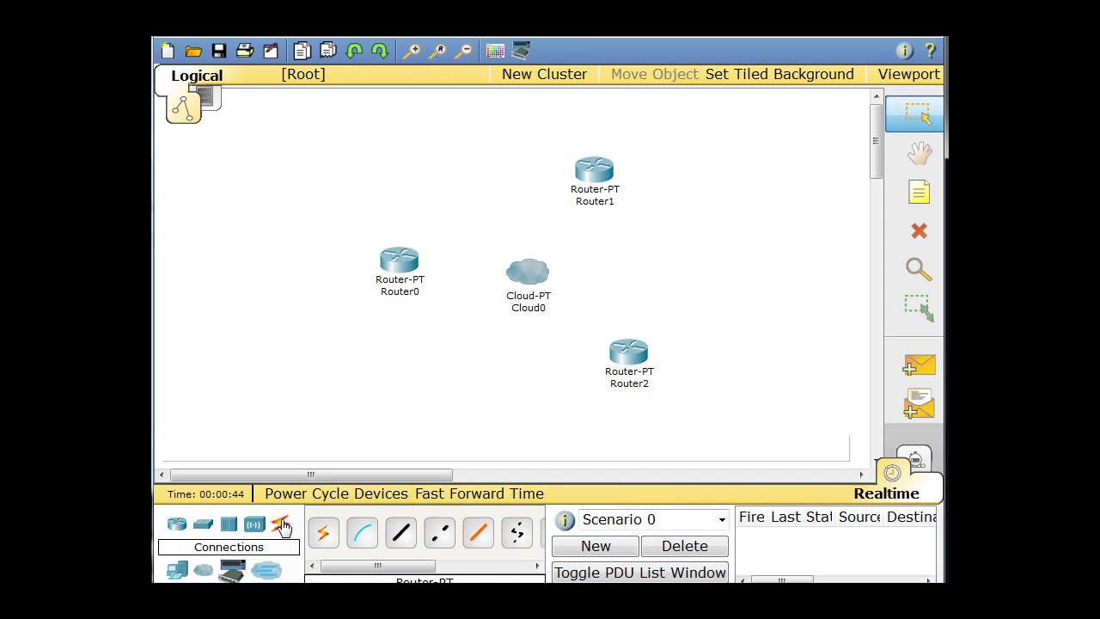
click(536, 566)
click(536, 567)
click(536, 566)
click(537, 567)
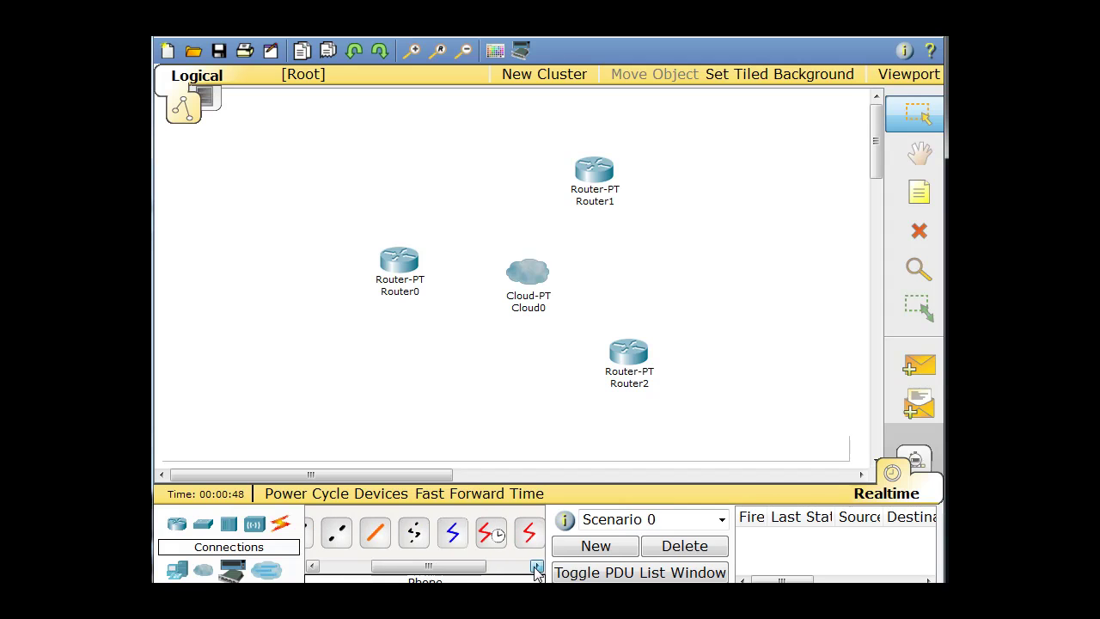
click(492, 542)
click(496, 538)
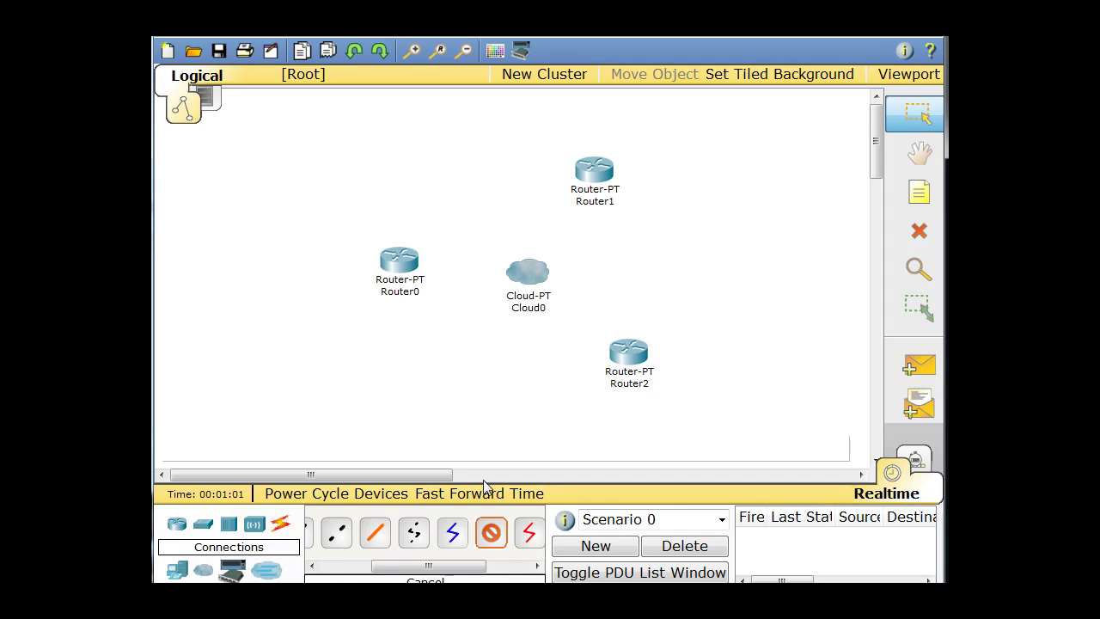
click(518, 272)
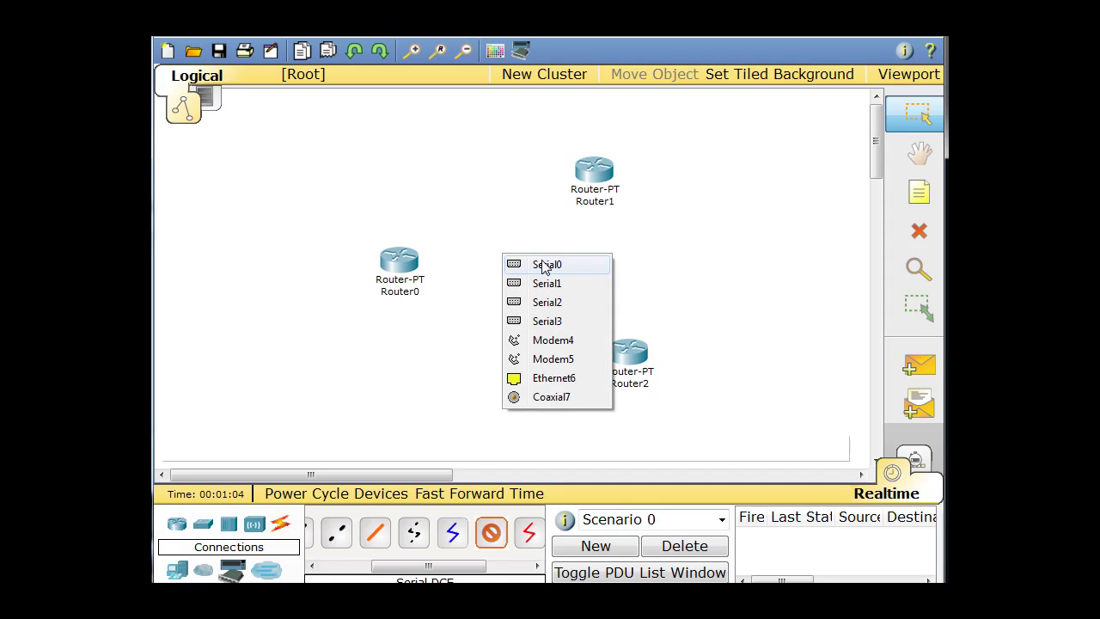
click(547, 266)
click(409, 261)
click(415, 314)
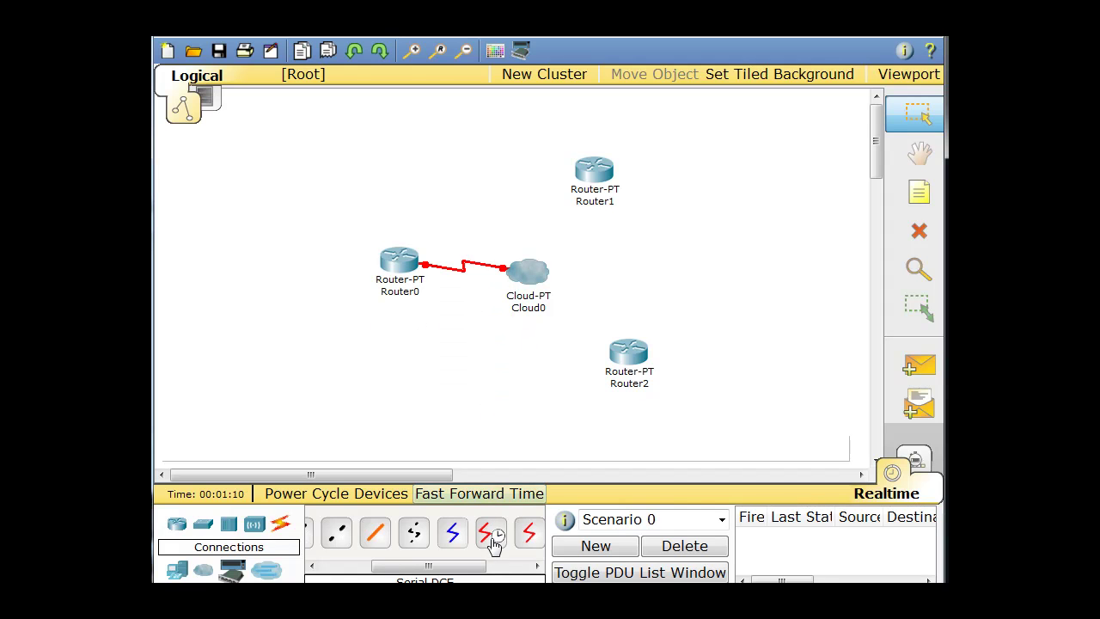
Connect the cloud's Serial1 port to Router1's Serial2/0 port with a Serial DCE cable.
drag(464, 571, 481, 571)
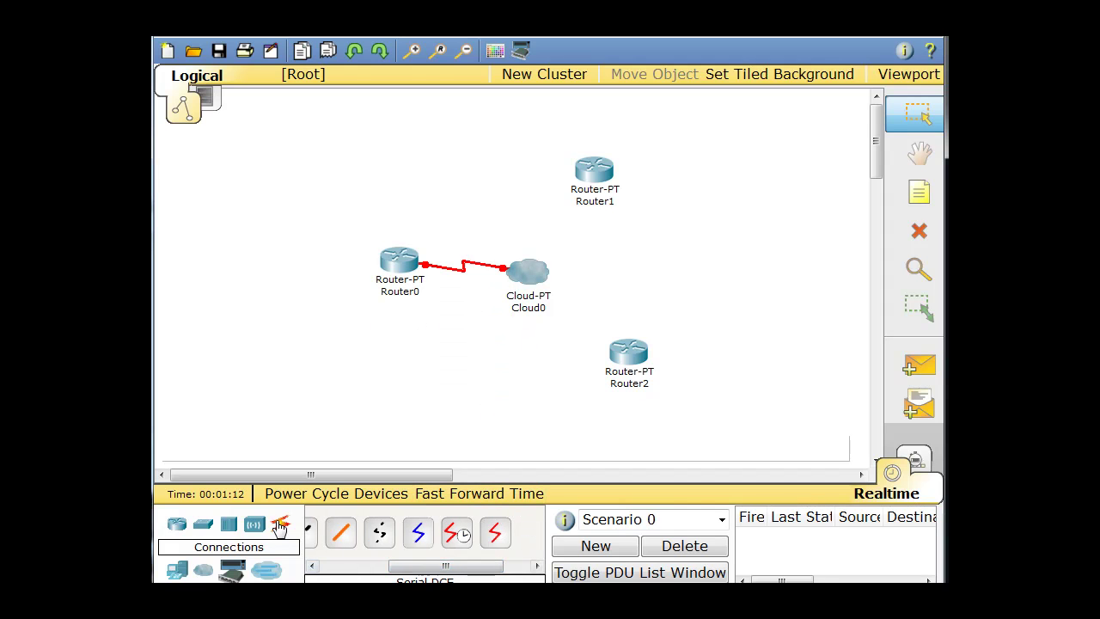
click(457, 535)
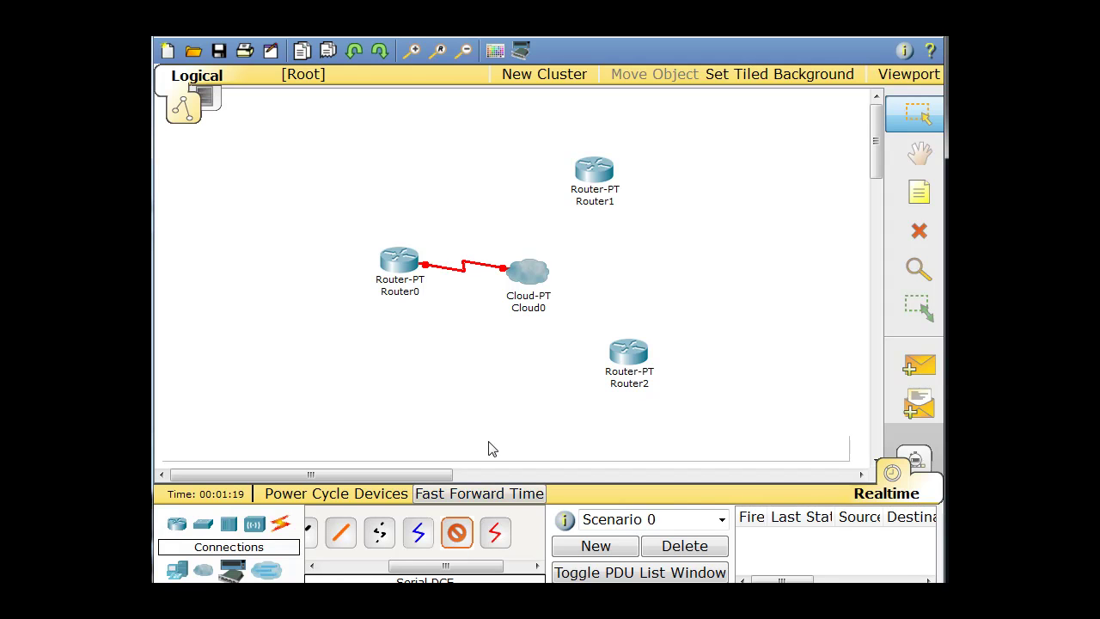
click(533, 272)
click(546, 265)
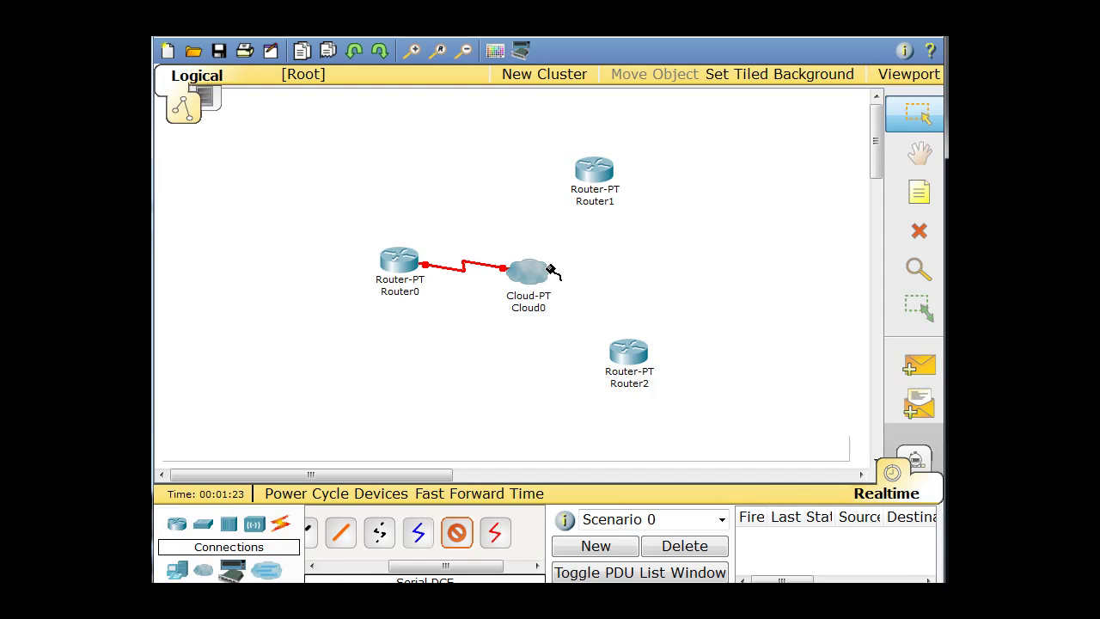
click(591, 176)
click(614, 223)
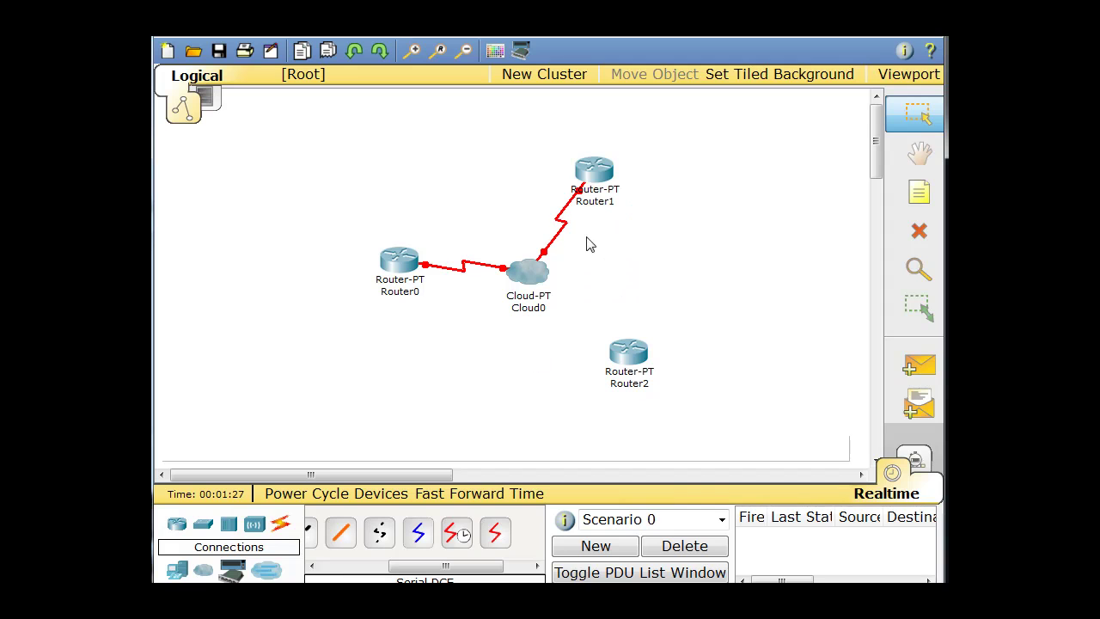
Connect the cloud's Serial2 port to Router2's Serial2/0 port with a Serial DCE cable and nudge Router2 slightly.
click(460, 534)
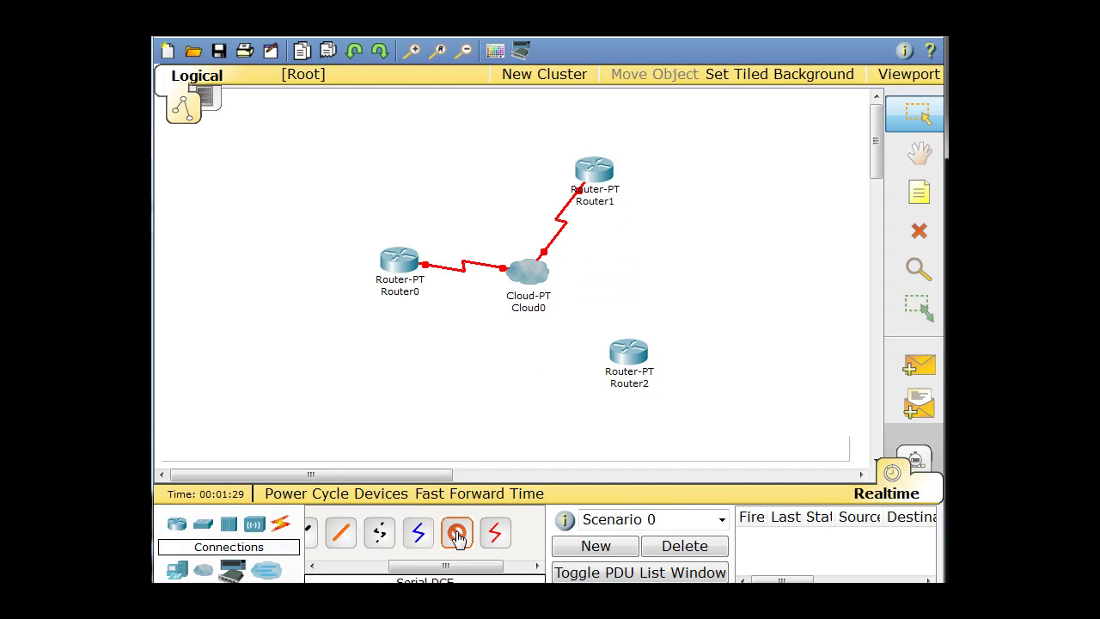
click(537, 275)
click(547, 266)
click(625, 354)
click(641, 407)
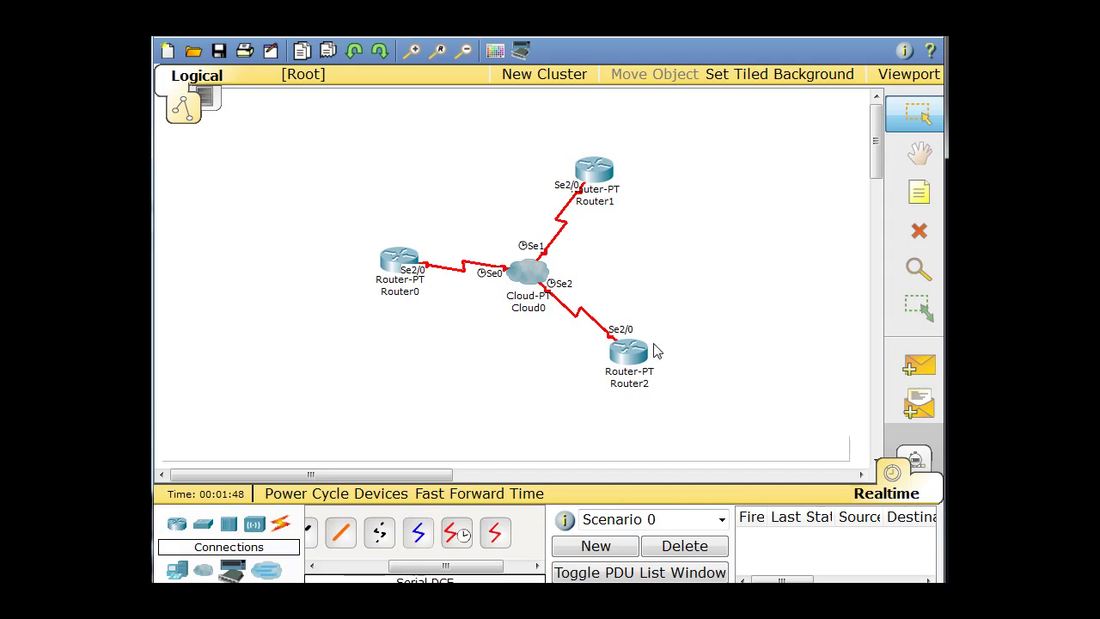
drag(637, 362, 641, 360)
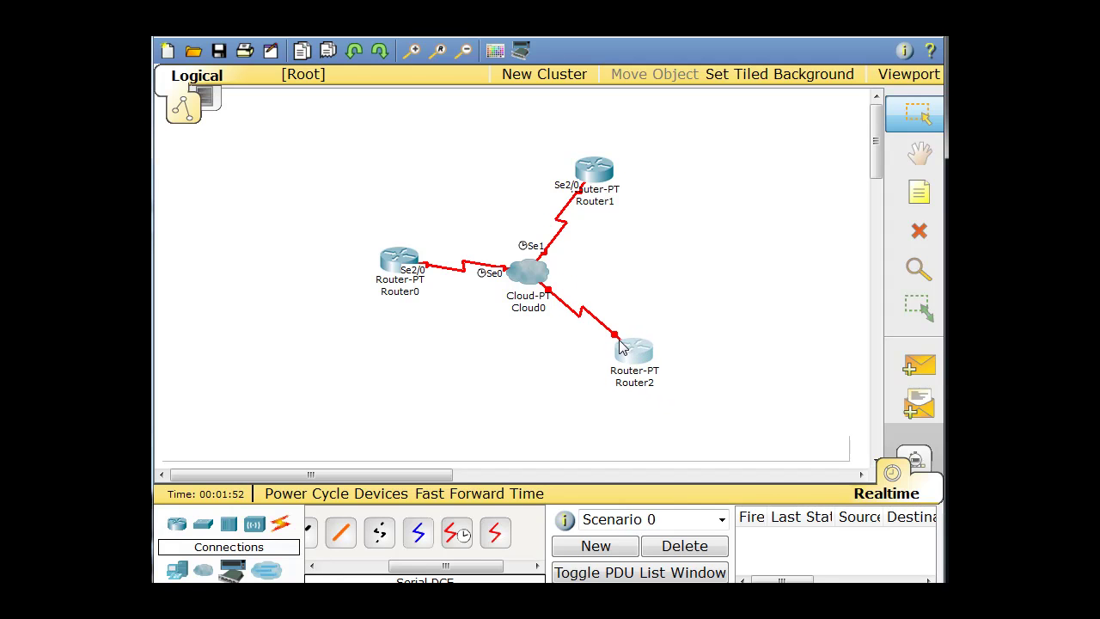
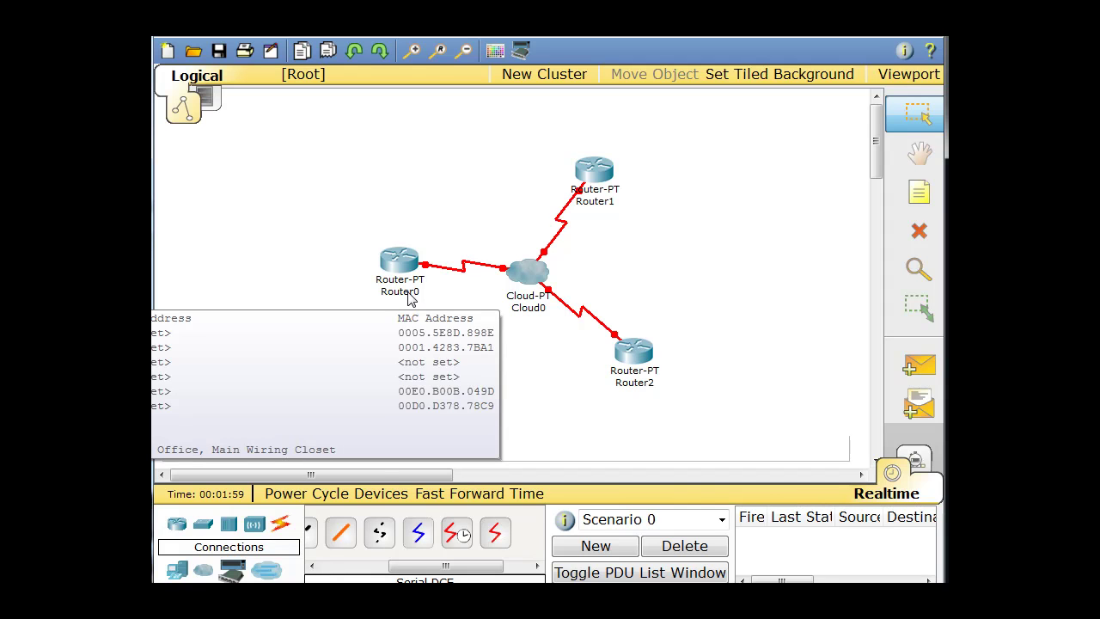
Rename Router0 as R1.
click(409, 292)
drag(396, 293, 361, 301)
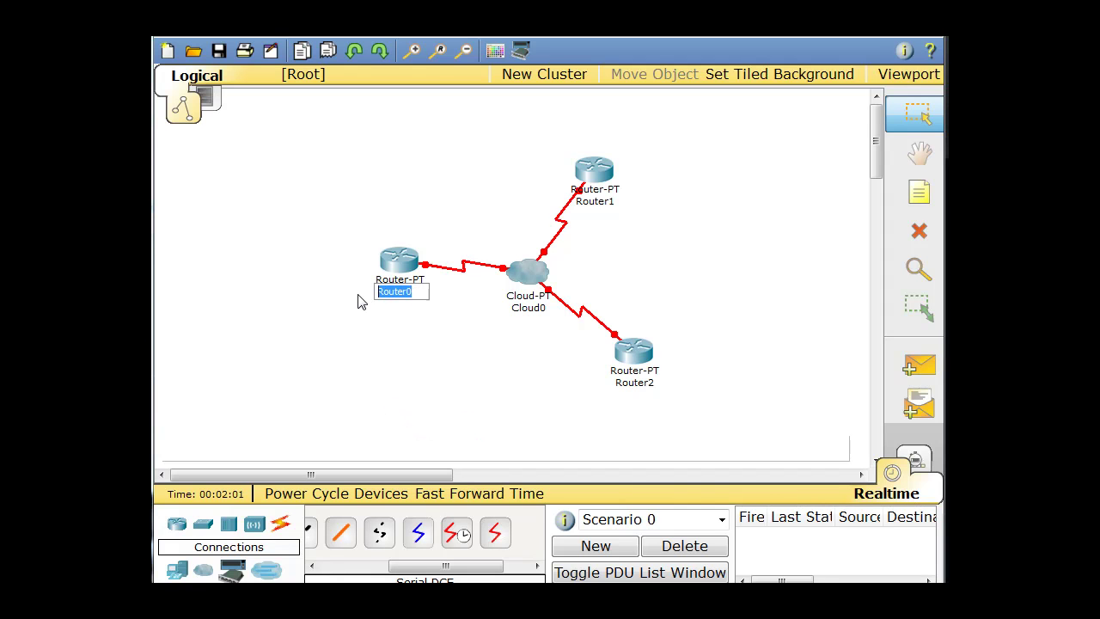
text(R1)
click(409, 356)
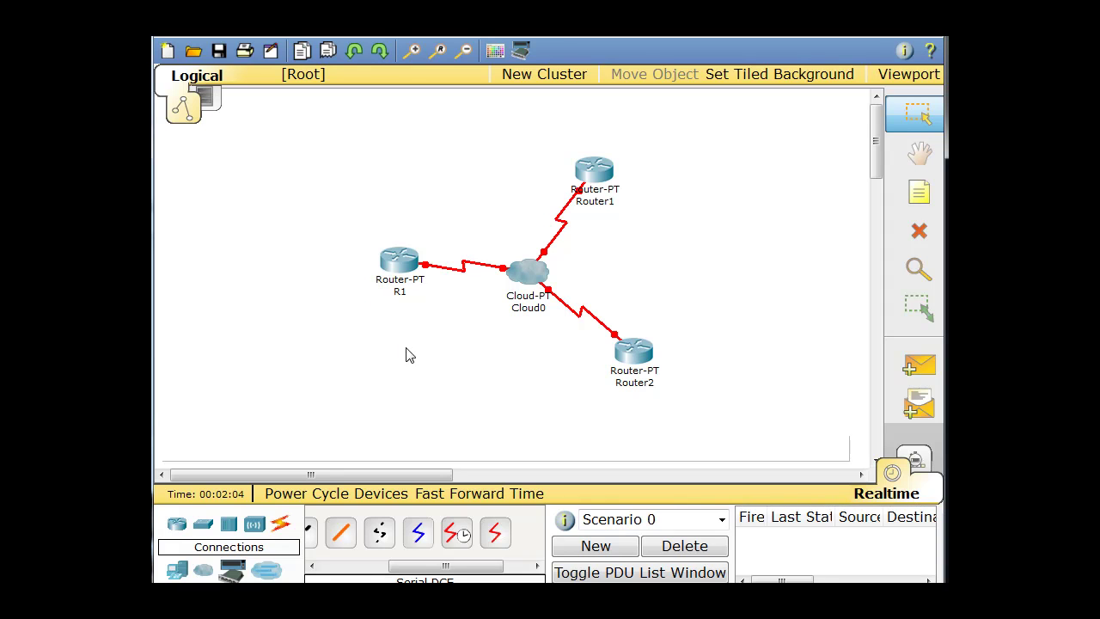
Rename Router1 as R2.
click(601, 200)
drag(612, 201, 534, 202)
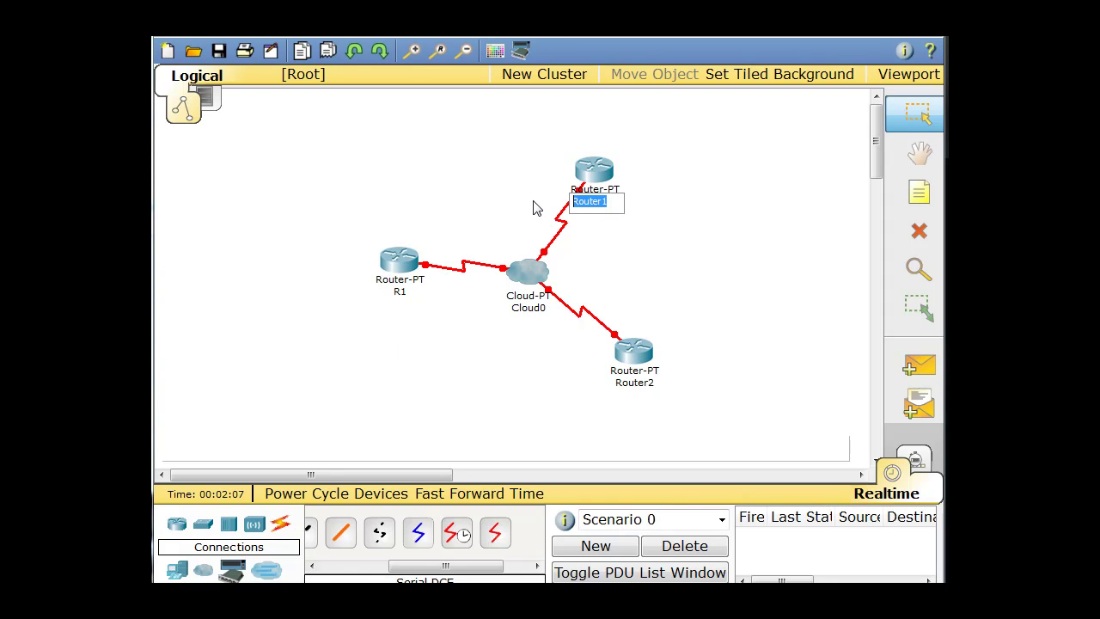
text(R2)
click(607, 370)
Rename Router2 as R3 and shift it slightly toward the cloud.
click(640, 384)
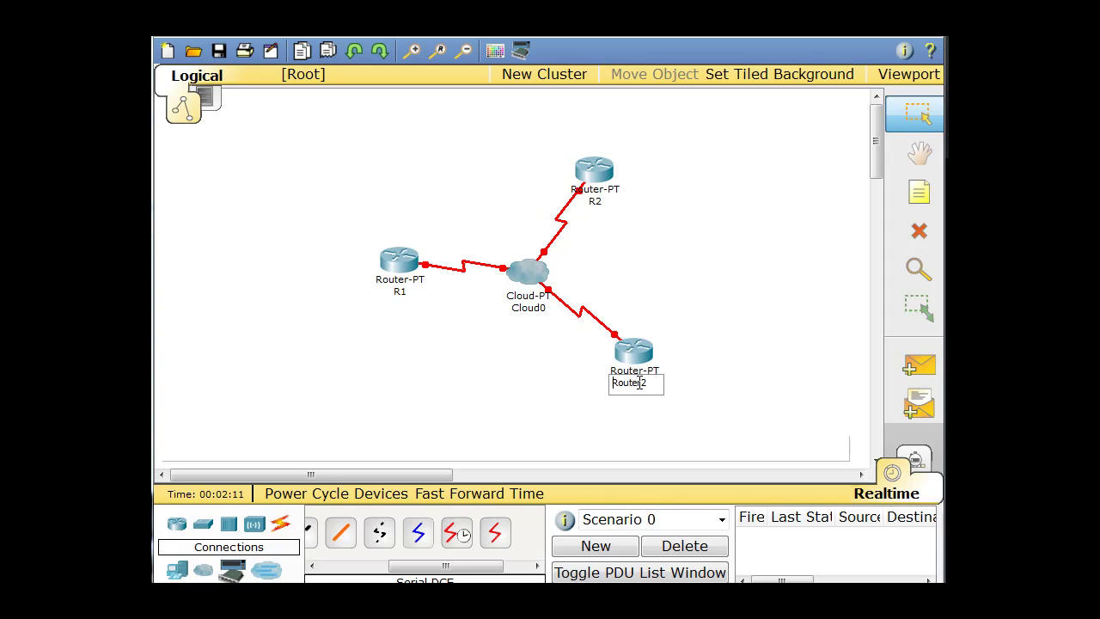
drag(651, 383, 579, 394)
text(R)
click(511, 430)
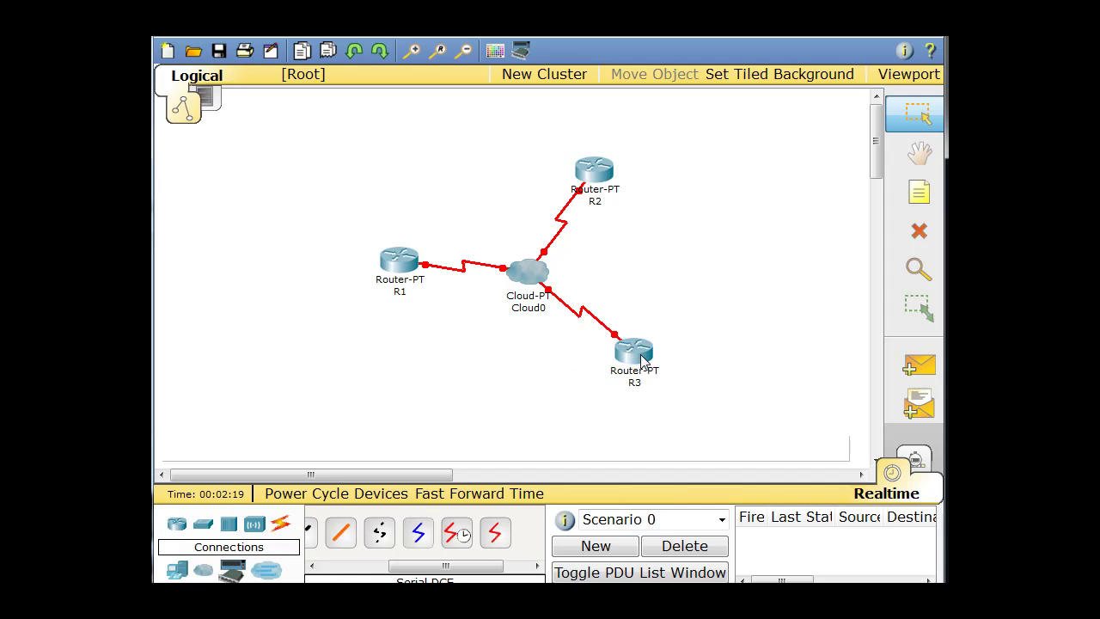
drag(643, 361, 639, 357)
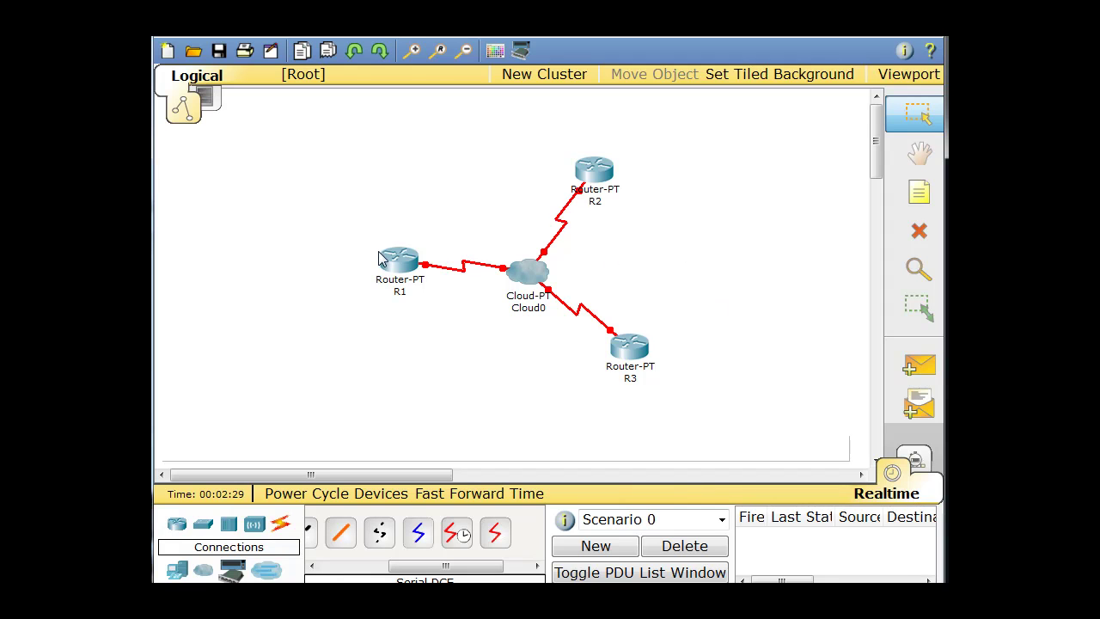
Add three generic PCs to the topology, one on the outer side of each of the routers R1, R2 and R3.
click(176, 571)
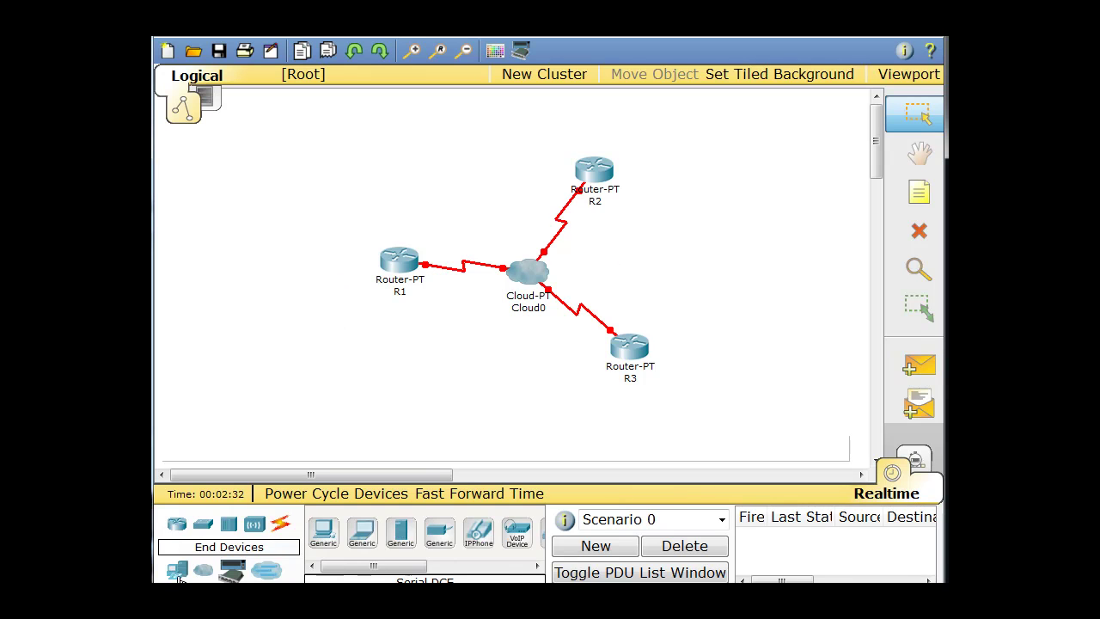
click(324, 533)
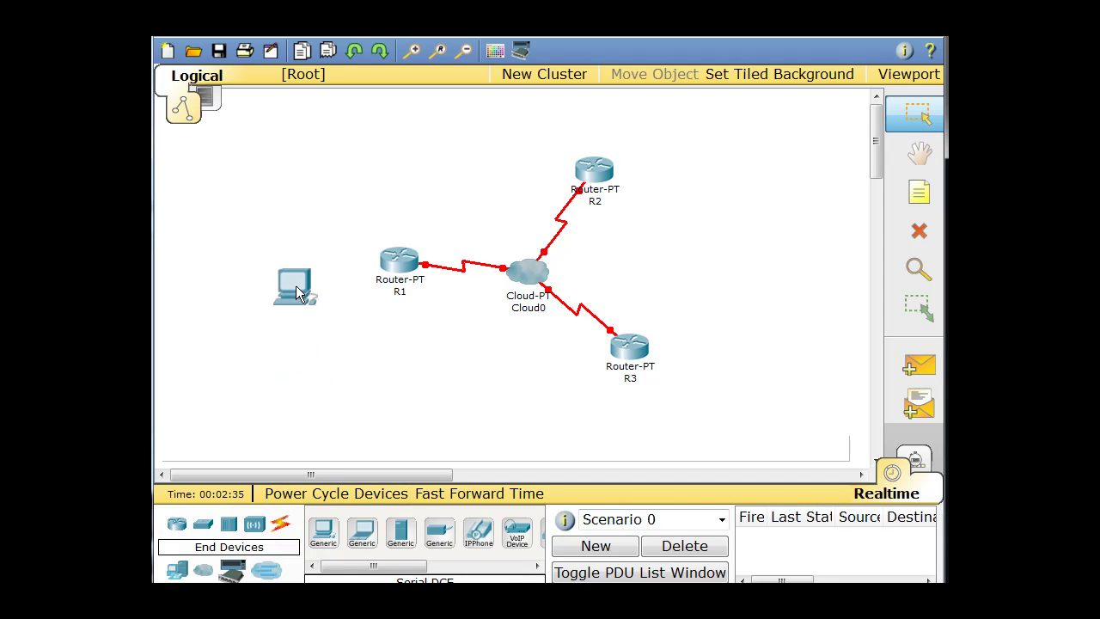
click(297, 298)
click(324, 533)
click(693, 215)
drag(693, 215, 706, 155)
click(324, 533)
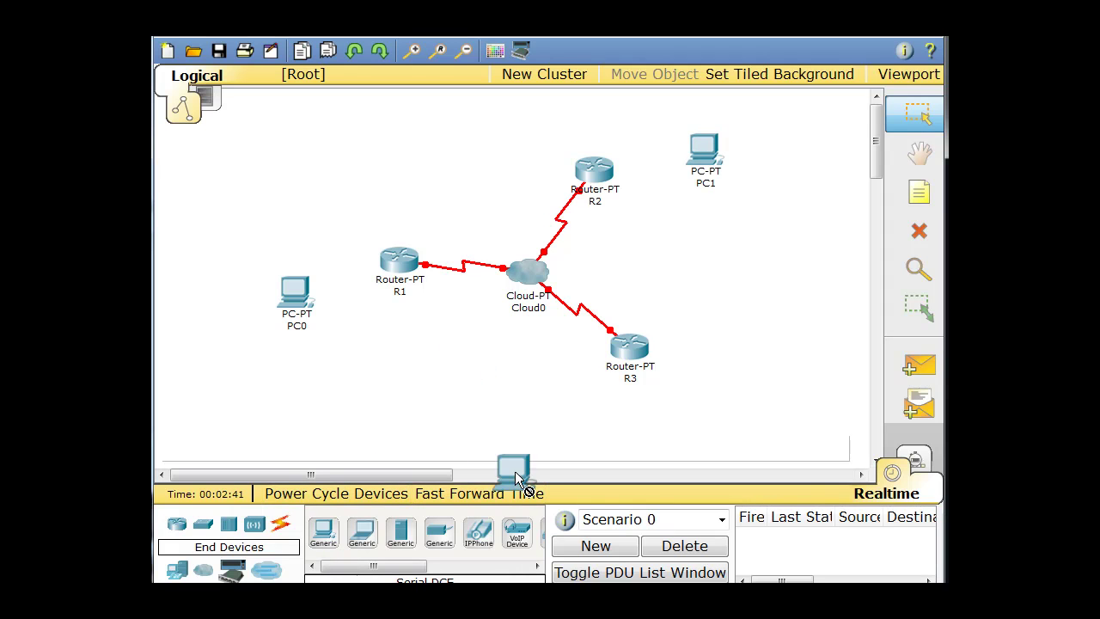
click(716, 406)
click(715, 408)
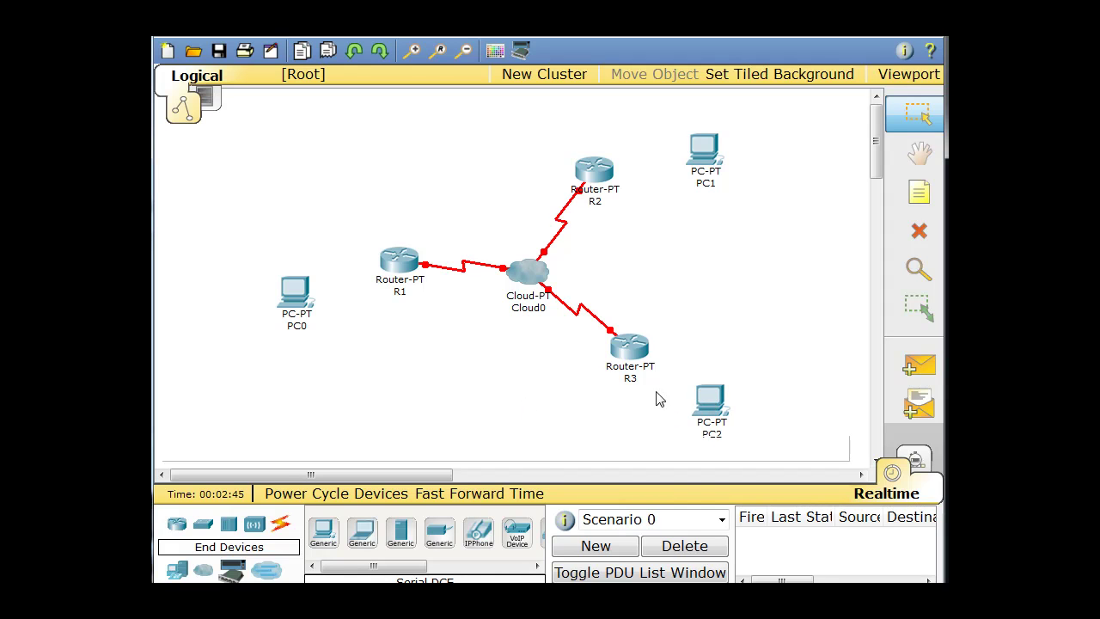
Reposition PC2, PC0 and PC1 slightly so each PC sits in line with its neighbouring router.
drag(707, 401, 707, 383)
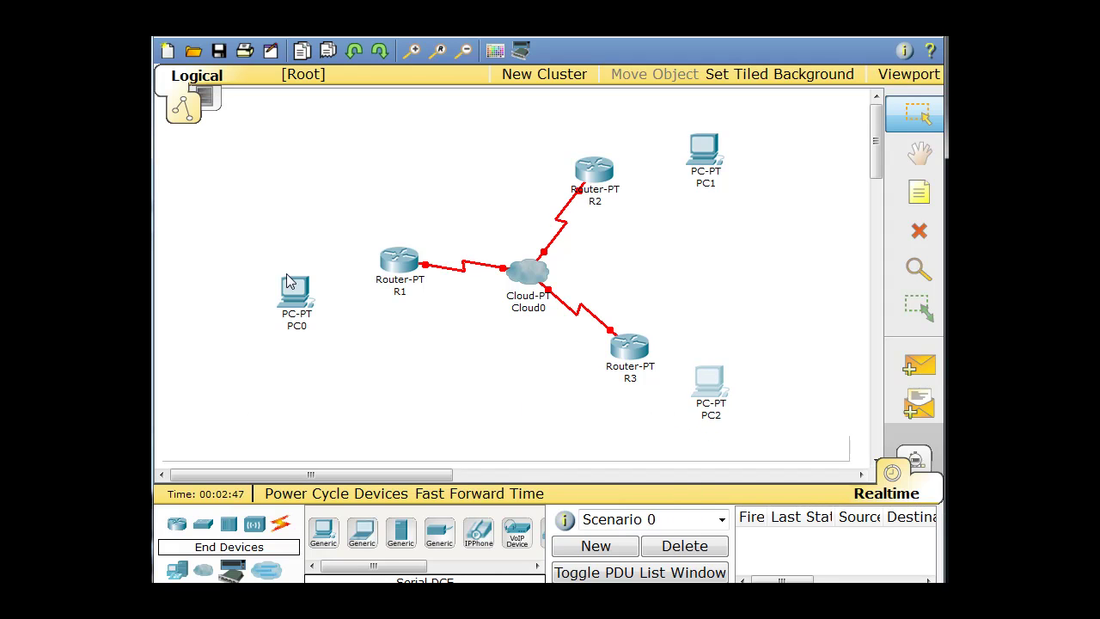
drag(295, 294, 306, 280)
drag(694, 151, 685, 146)
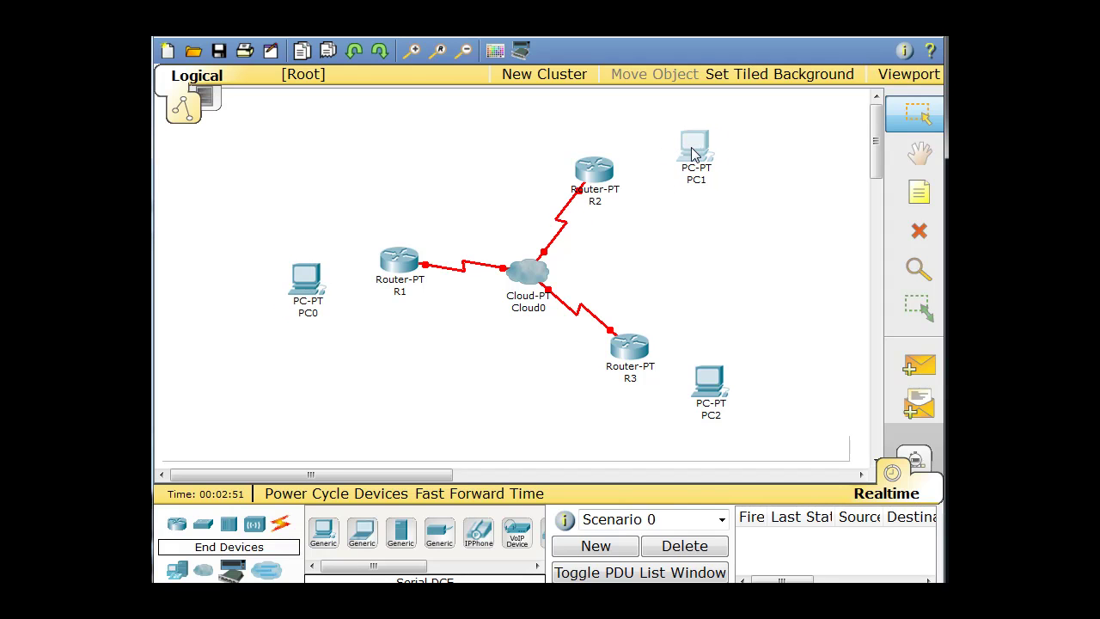
mouse_move(607, 165)
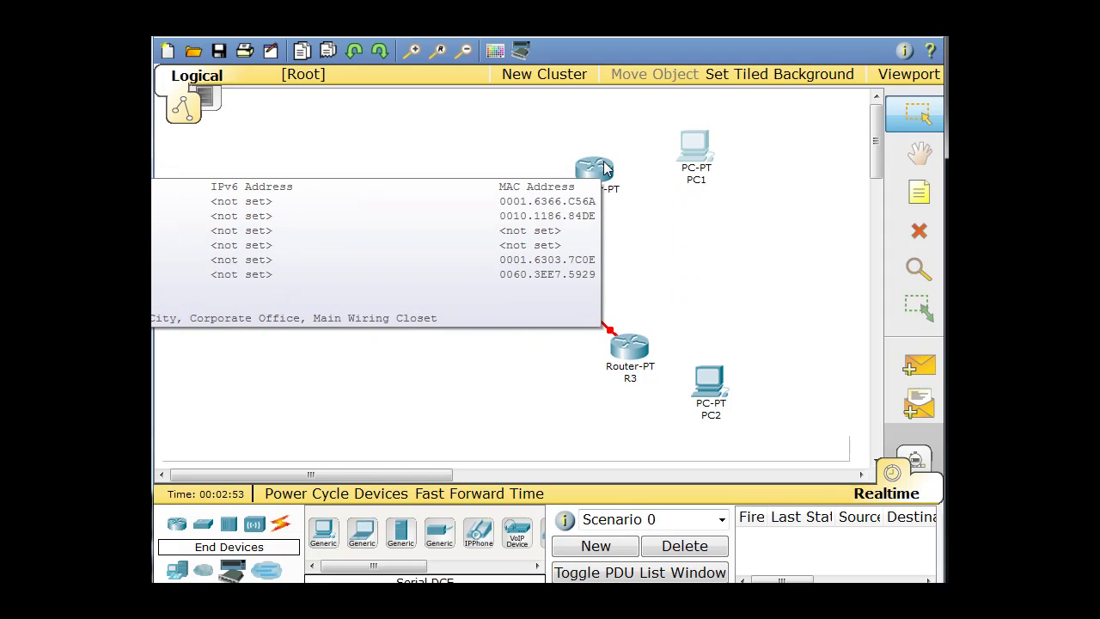
click(741, 251)
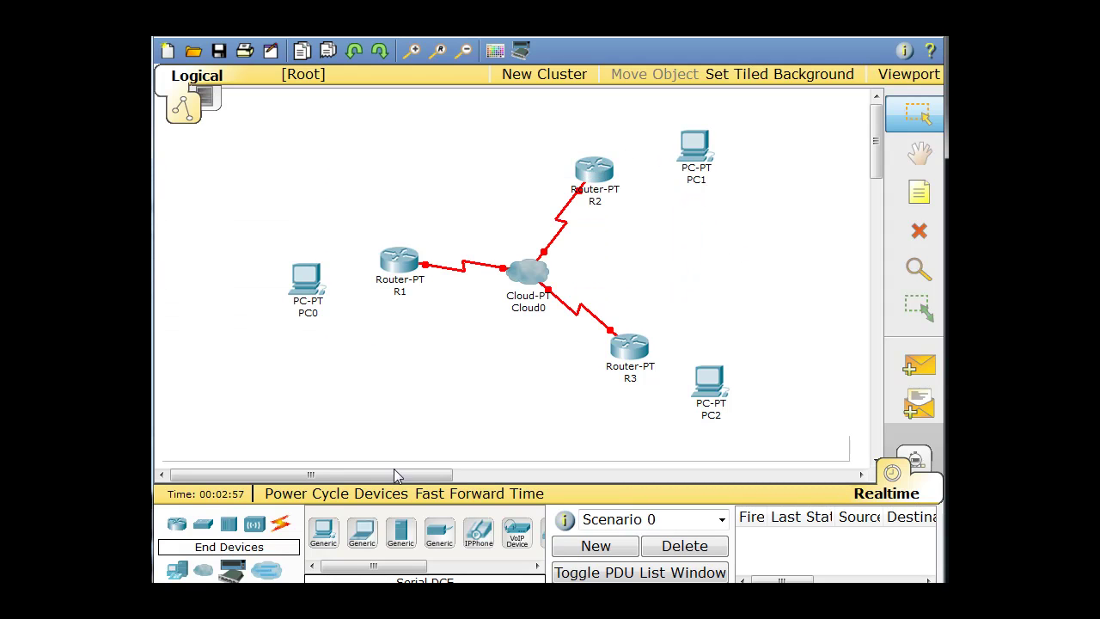
Connect PC0's FastEthernet port to R1's FastEthernet0/0 with a copper cross-over cable.
click(280, 523)
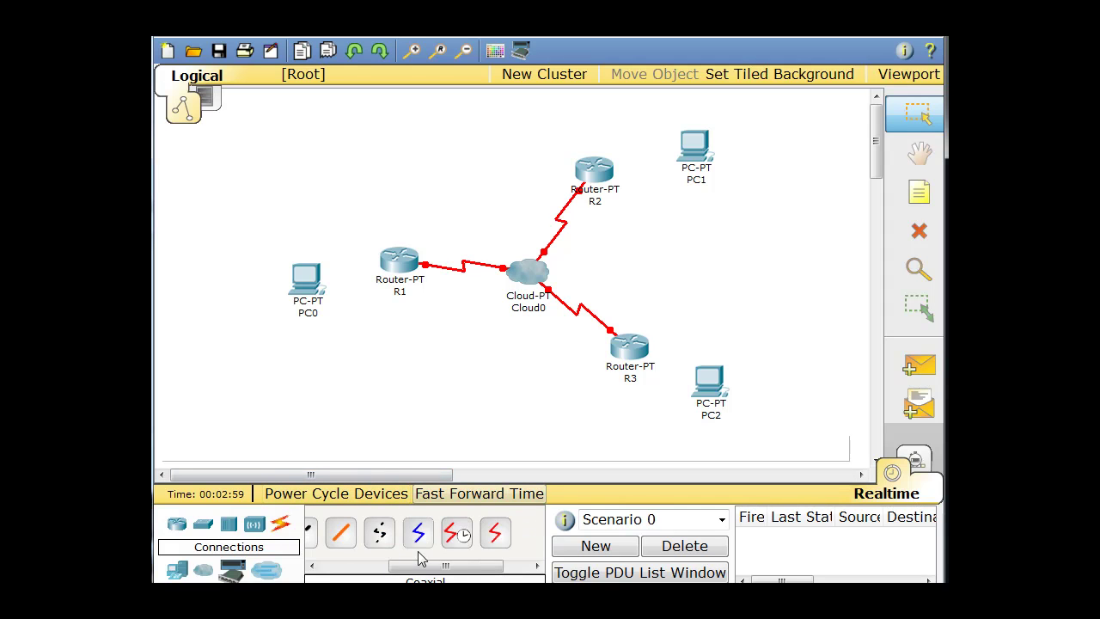
scroll(426, 569, up, 3)
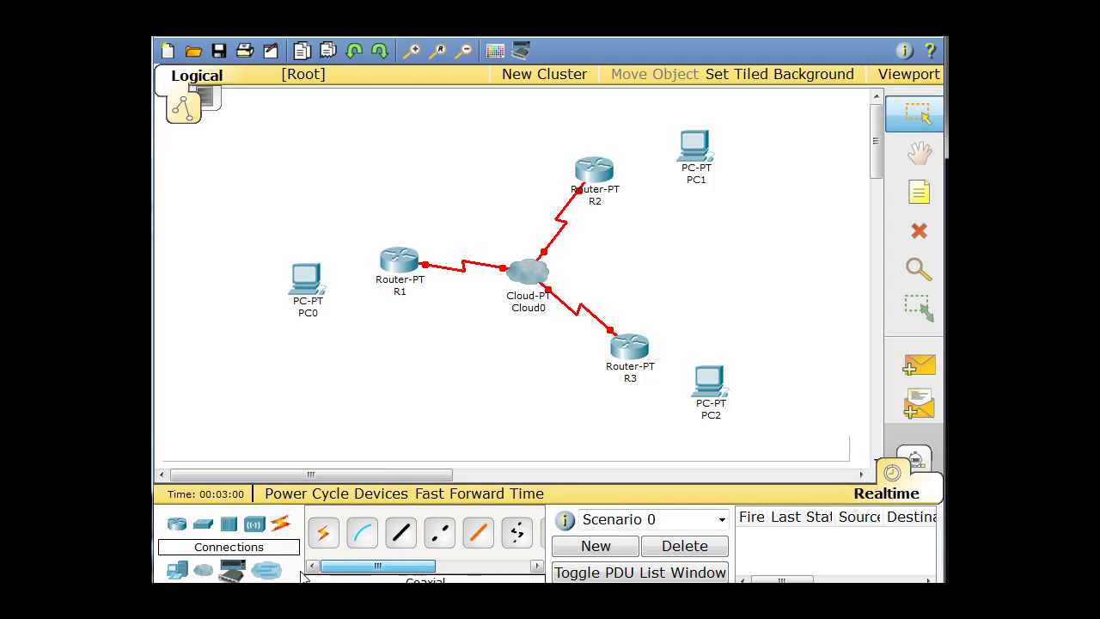
click(438, 539)
click(305, 277)
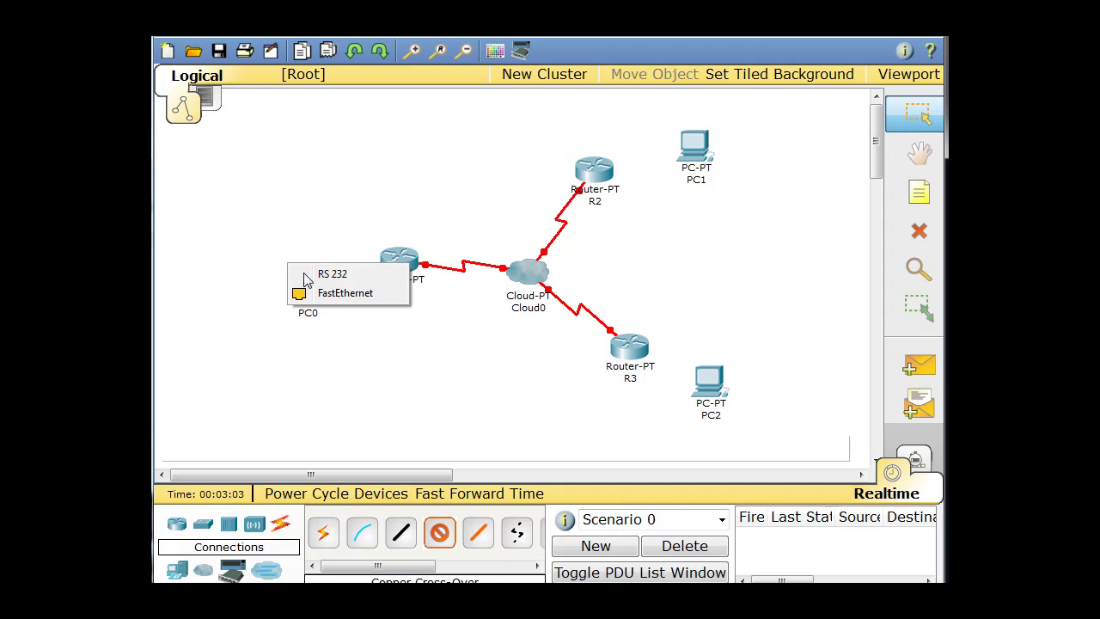
click(335, 293)
click(389, 262)
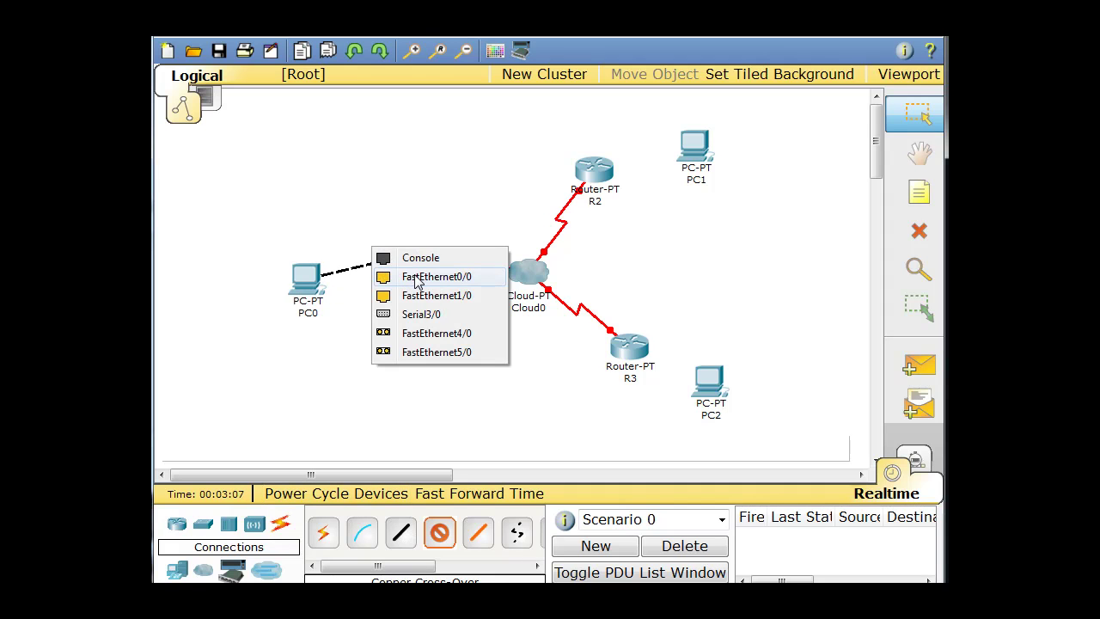
click(417, 279)
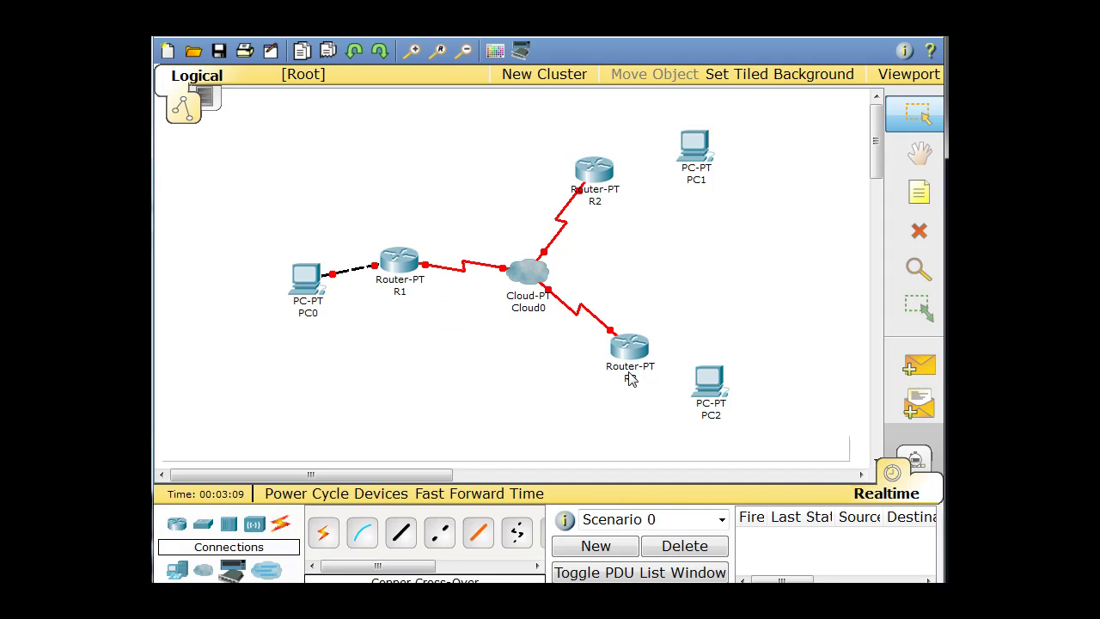
Connect PC2's FastEthernet port to R3's FastEthernet0/0 with a copper cross-over cable.
click(440, 533)
click(710, 385)
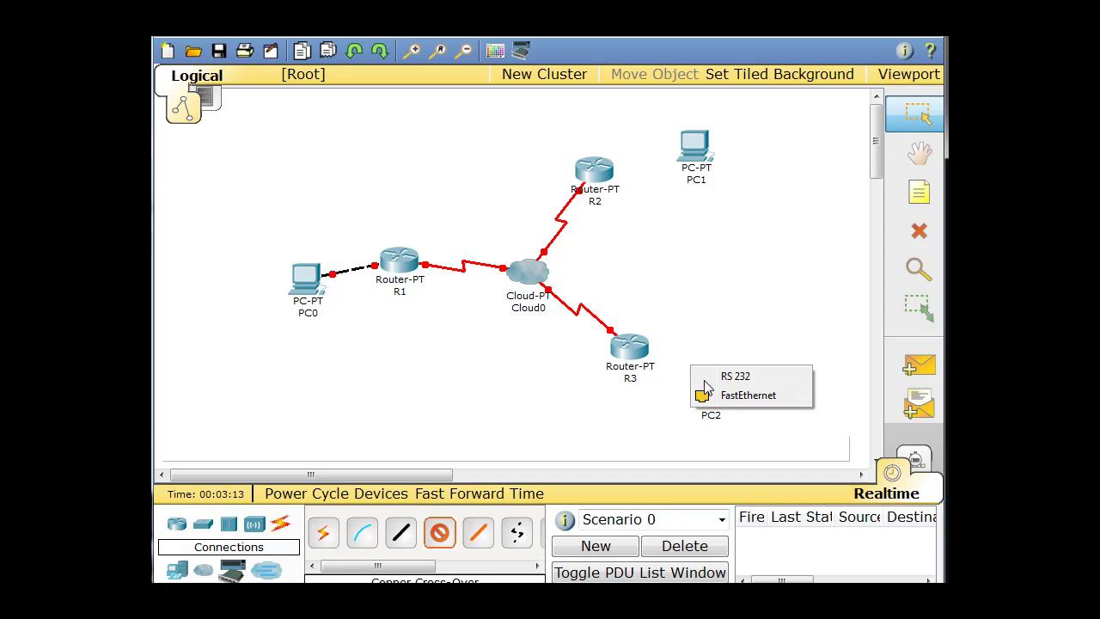
click(733, 402)
click(636, 354)
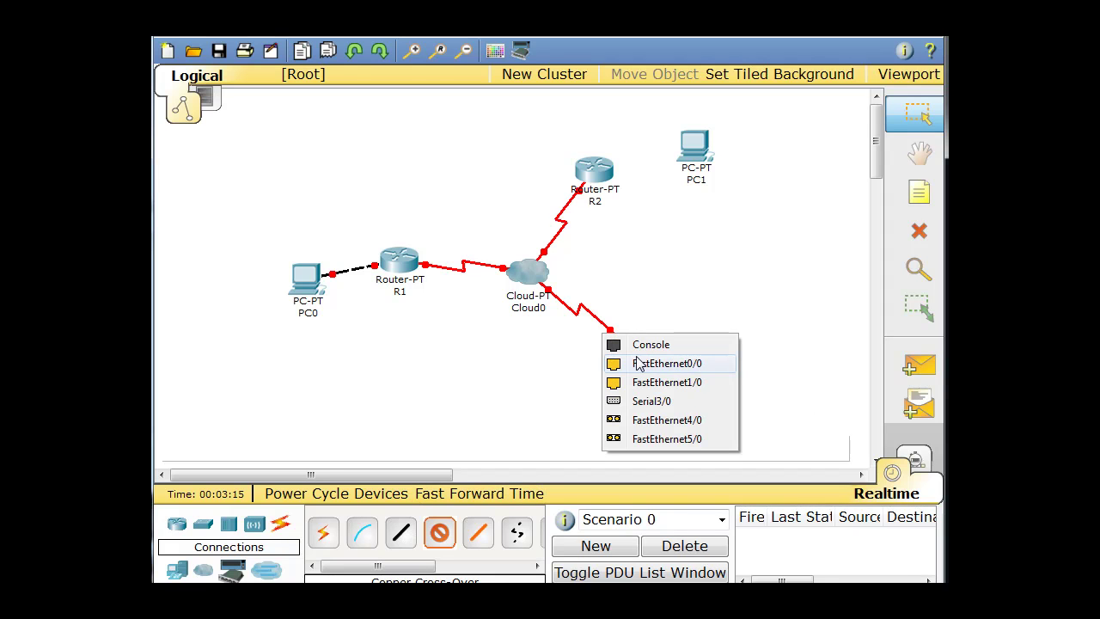
click(649, 364)
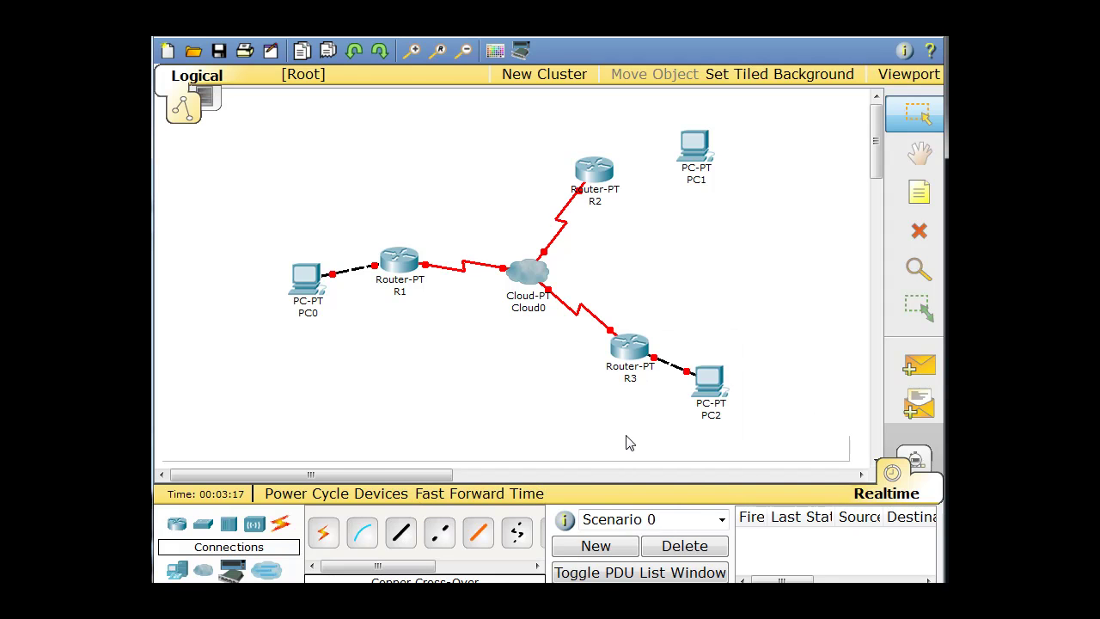
Connect PC1's FastEthernet port to R2's FastEthernet0/0 with a copper cross-over cable.
click(444, 538)
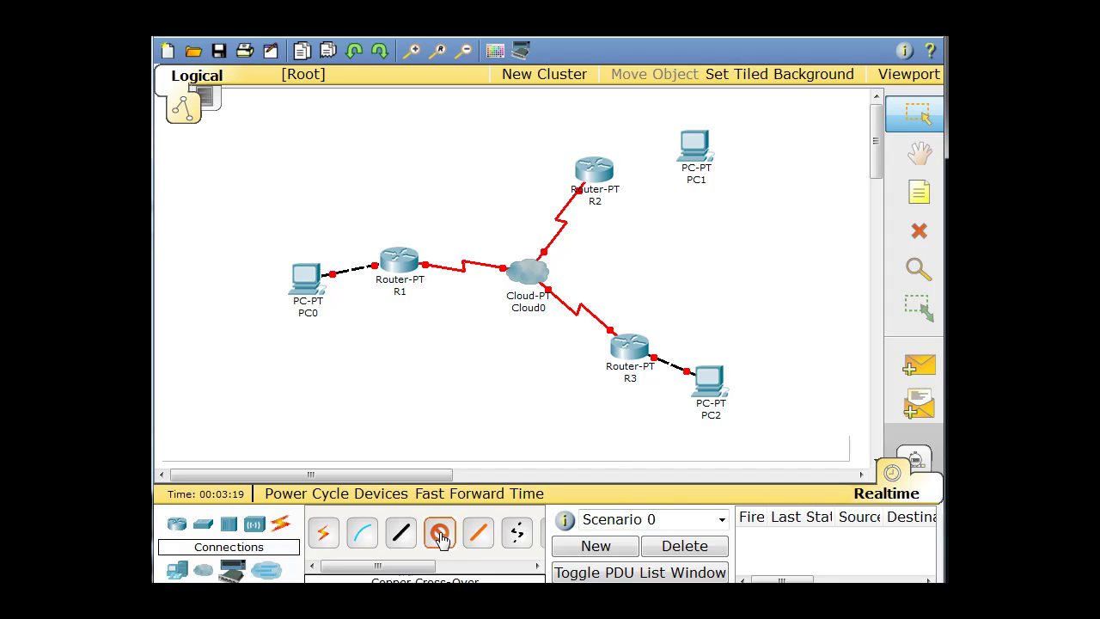
click(698, 151)
click(714, 160)
click(605, 168)
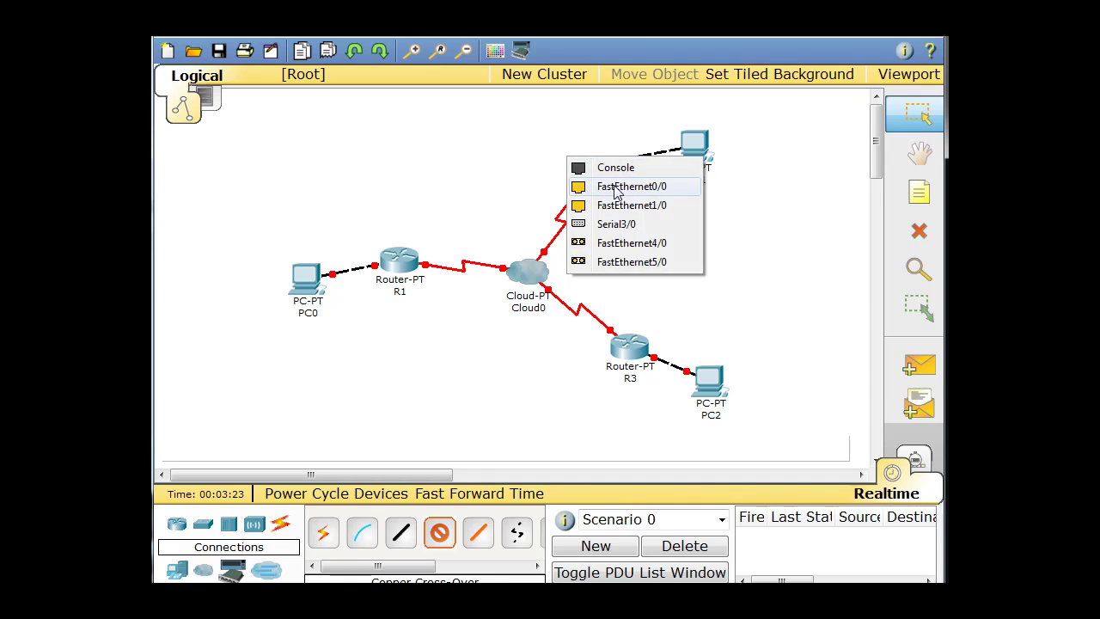
click(619, 186)
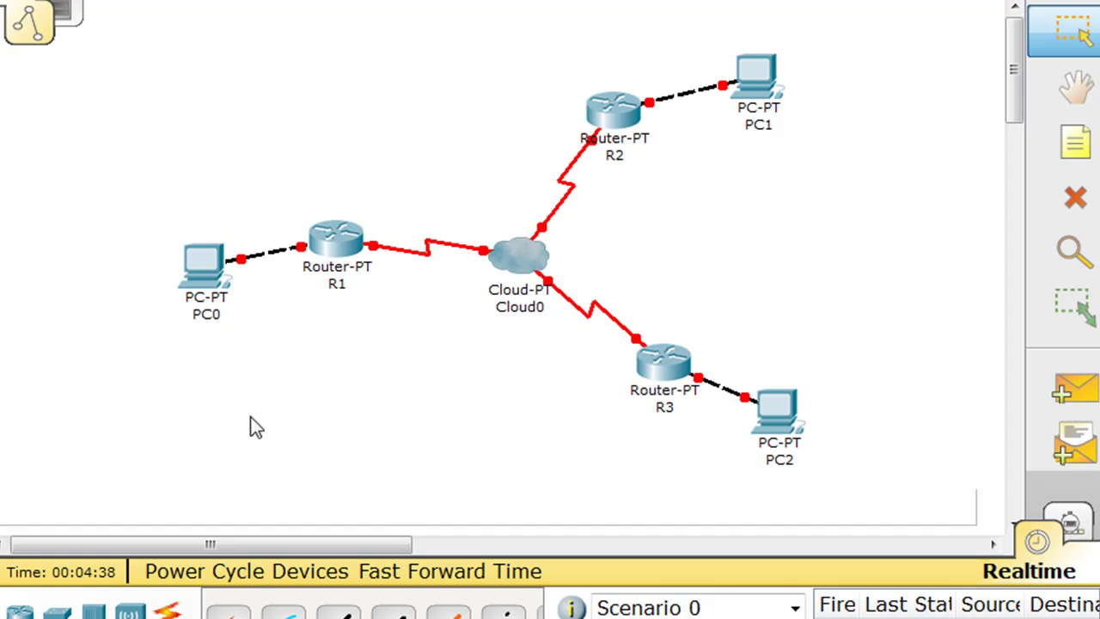
Rename PC0 as 192.168.1.100 and move it slightly down and away from R1.
click(207, 316)
drag(221, 314, 168, 319)
text(192)
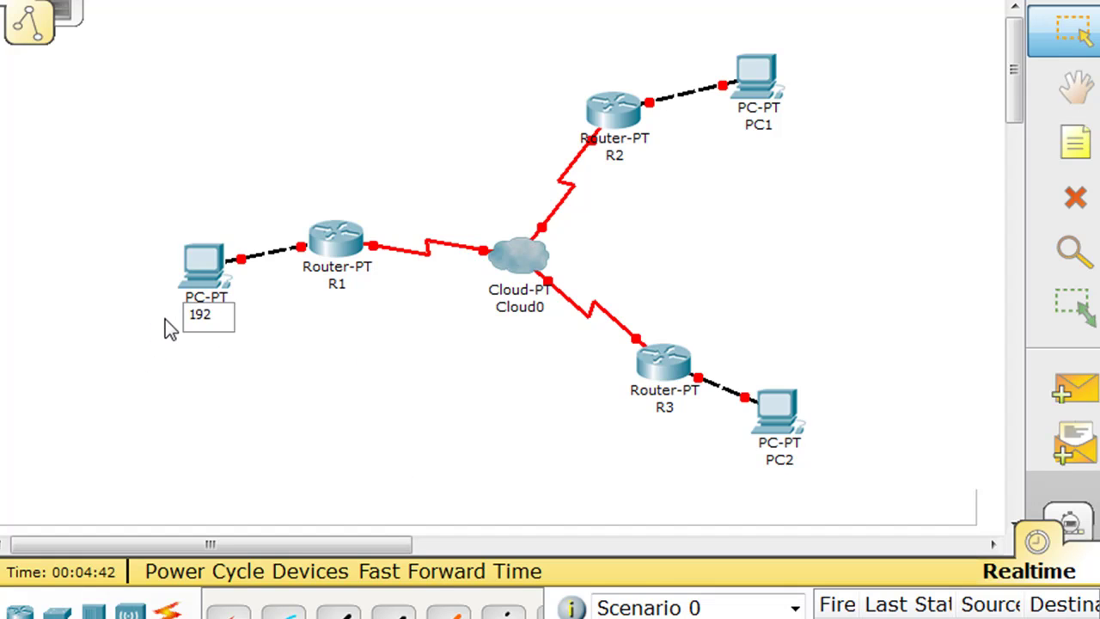
text(.168.1.100)
click(188, 399)
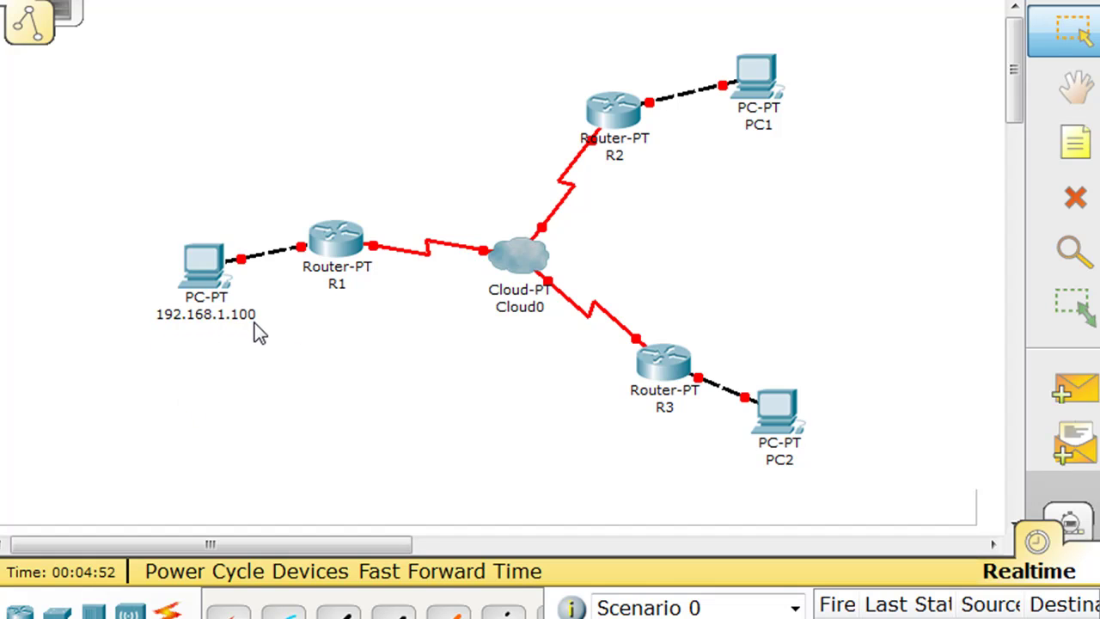
drag(206, 264, 184, 281)
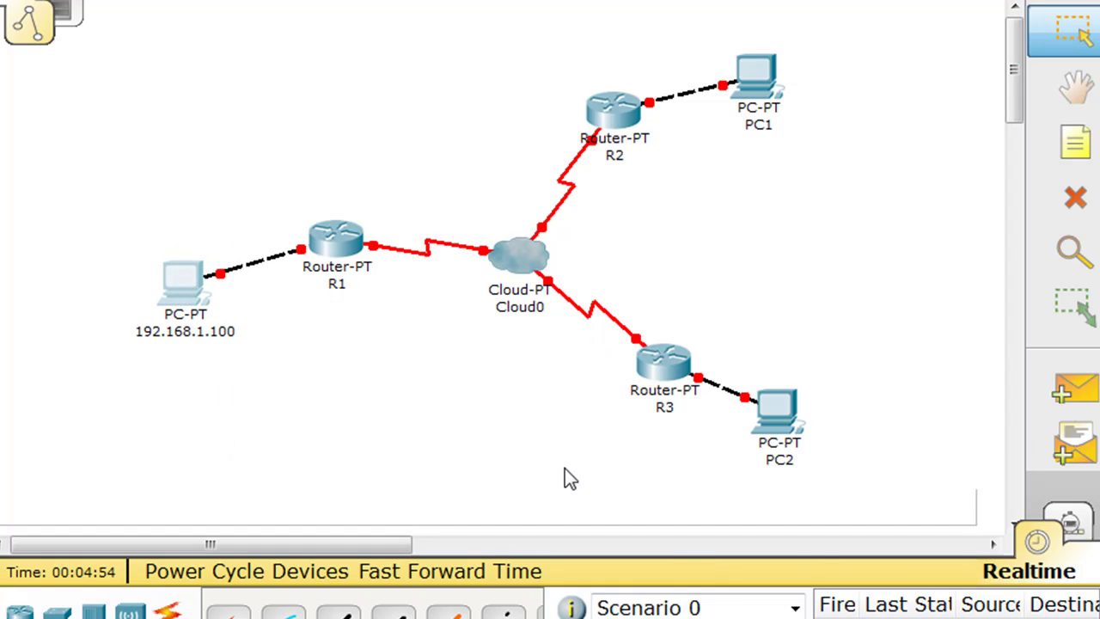
Rename PC2 as 192.168.5.100 and shift it slightly away from R3.
click(787, 465)
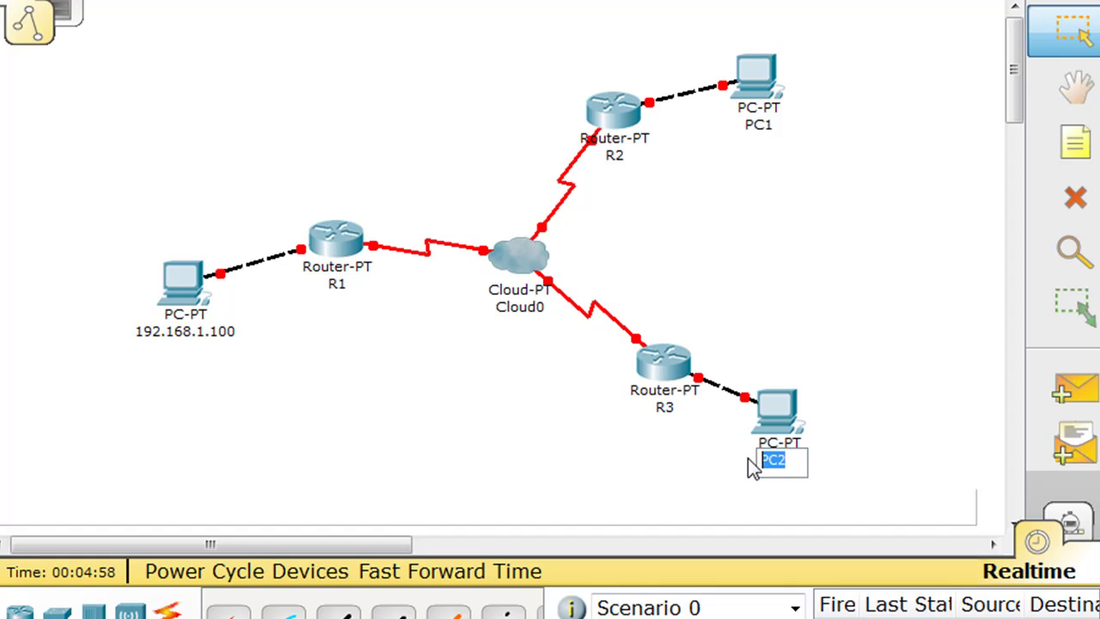
text(192)
text(.168)
text(.)
text(5)
text(.100)
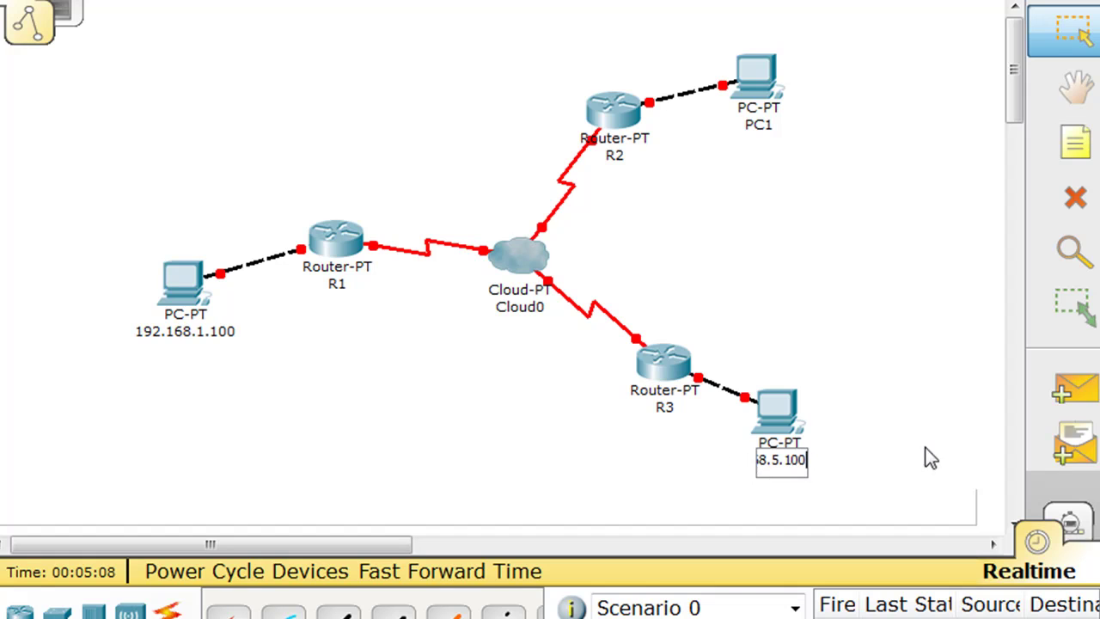
key(Return)
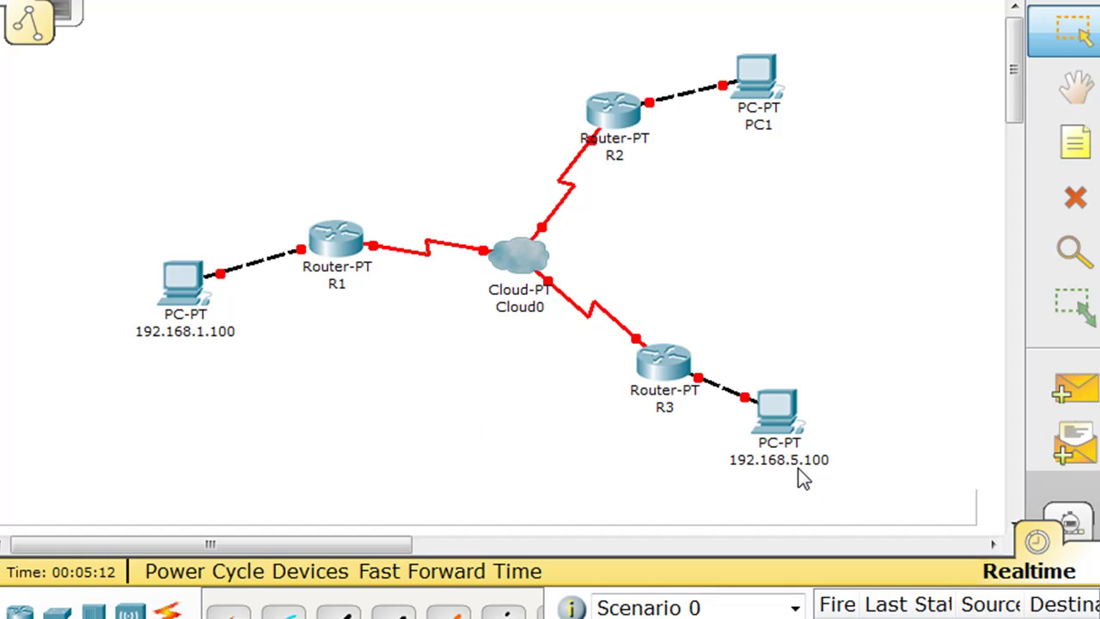
drag(781, 411, 793, 415)
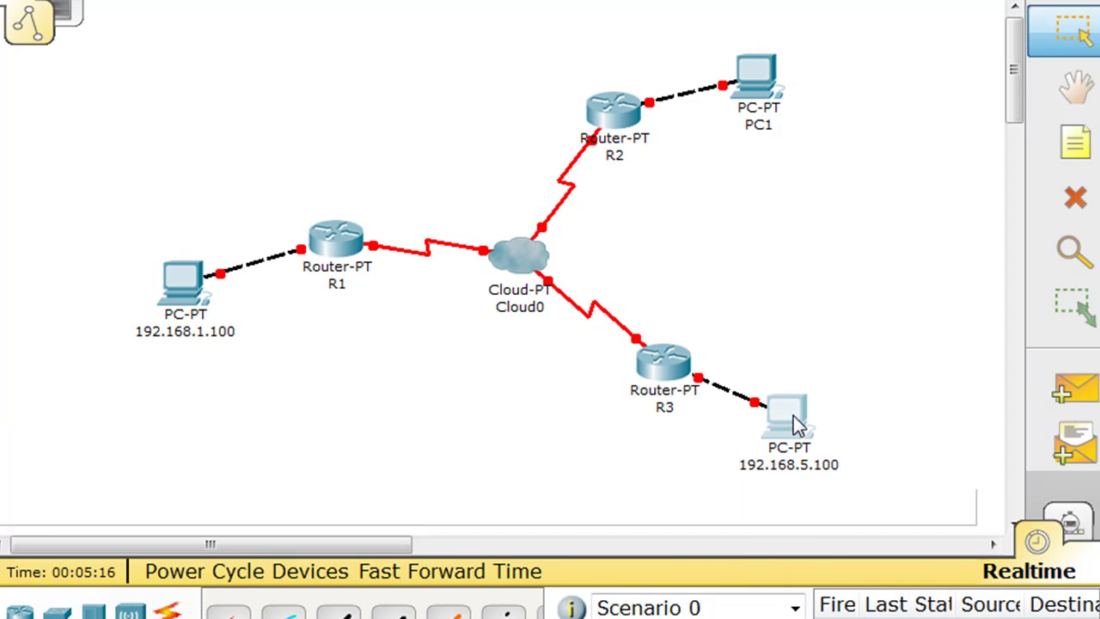
Rename PC1 as 172.16.0.100 and shift it slightly away from R2.
click(770, 82)
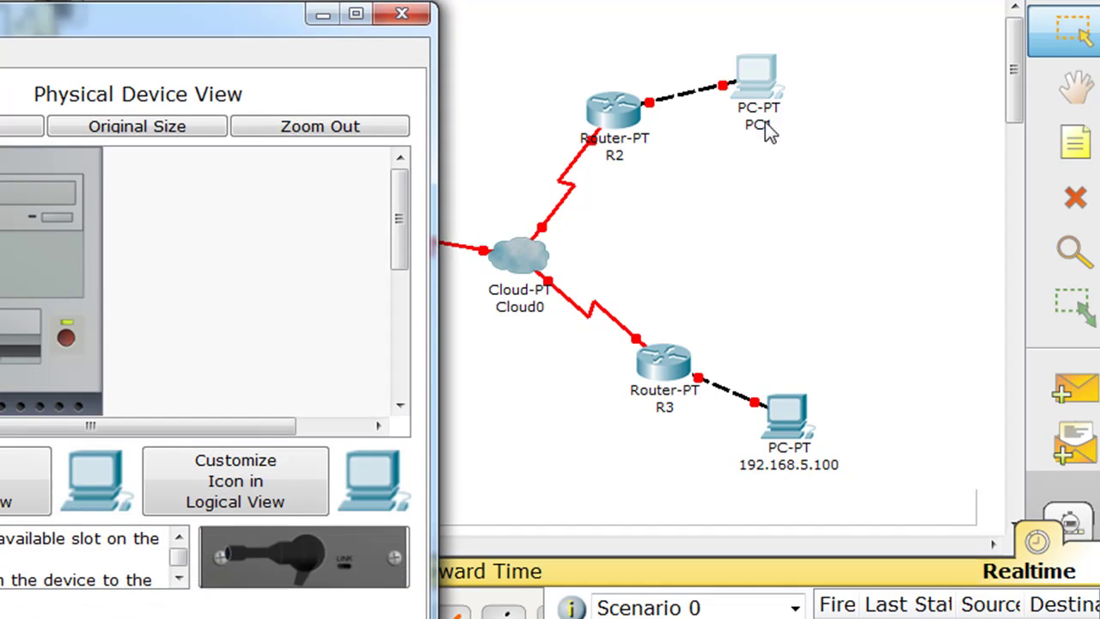
click(401, 13)
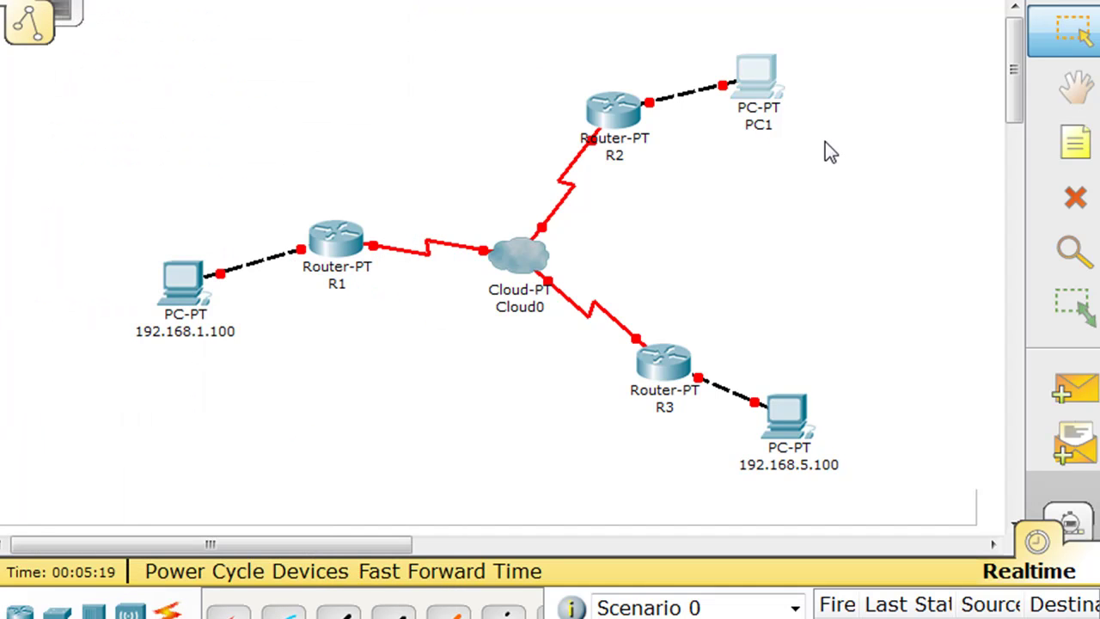
click(760, 126)
double_click(765, 127)
text(172.16)
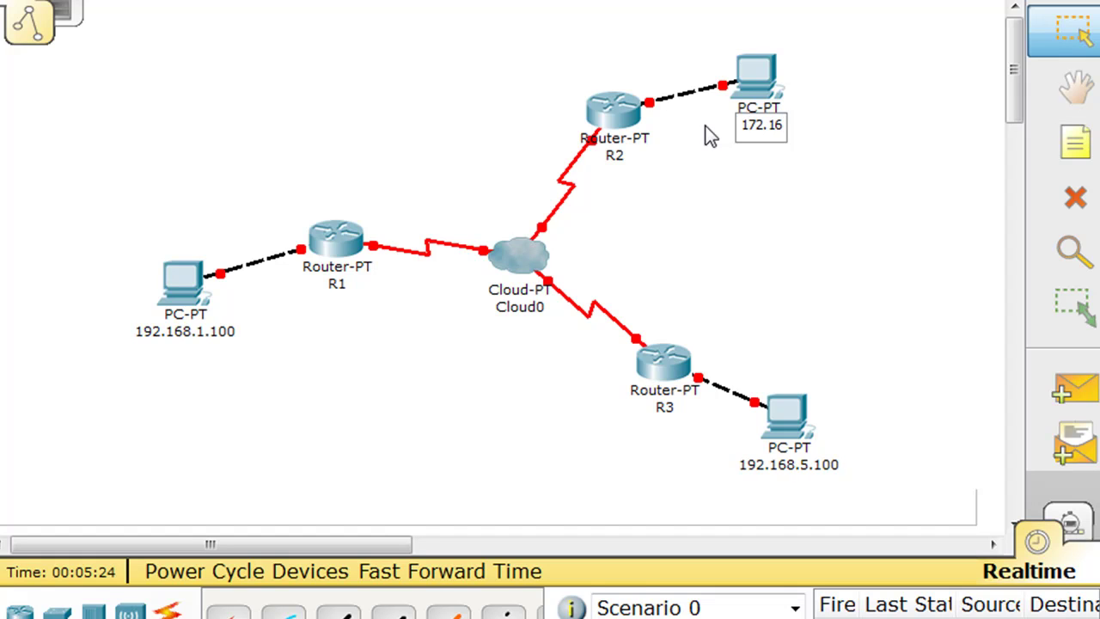
text(.0.100)
key(Escape)
drag(761, 86, 786, 86)
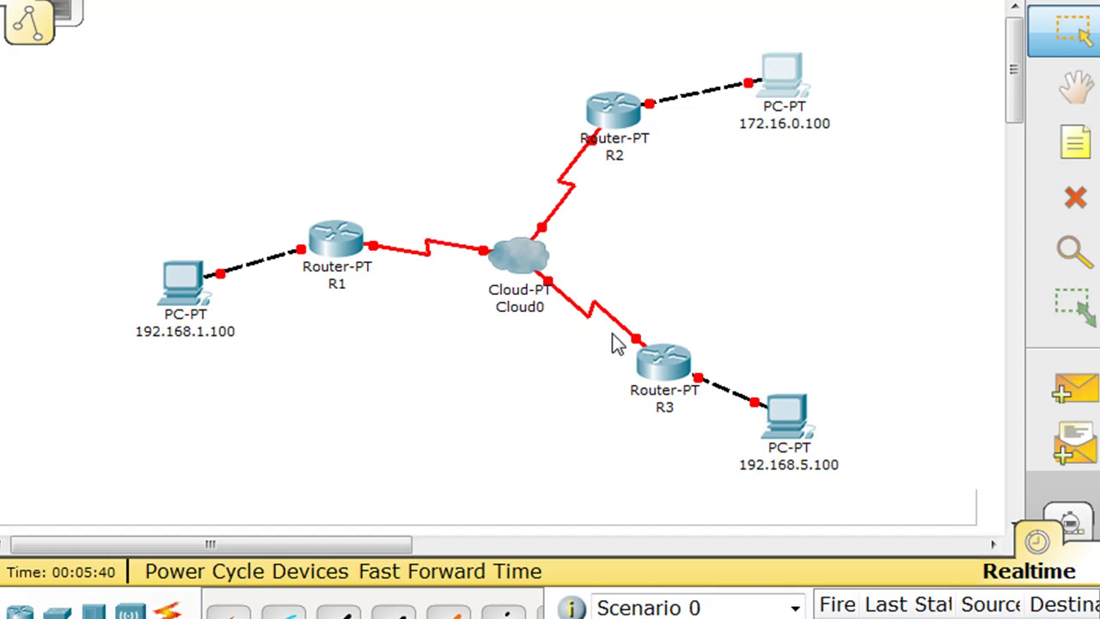
Place a note reading 10.0.0.1 beside R1's serial interface on the link to the cloud.
mouse_move(615, 344)
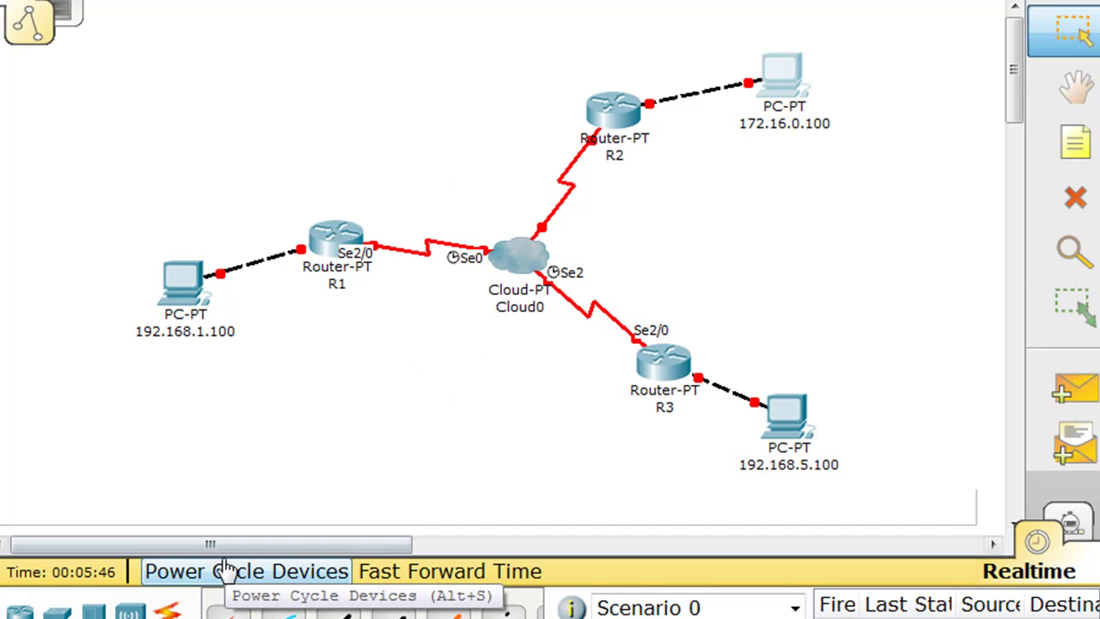
click(1074, 142)
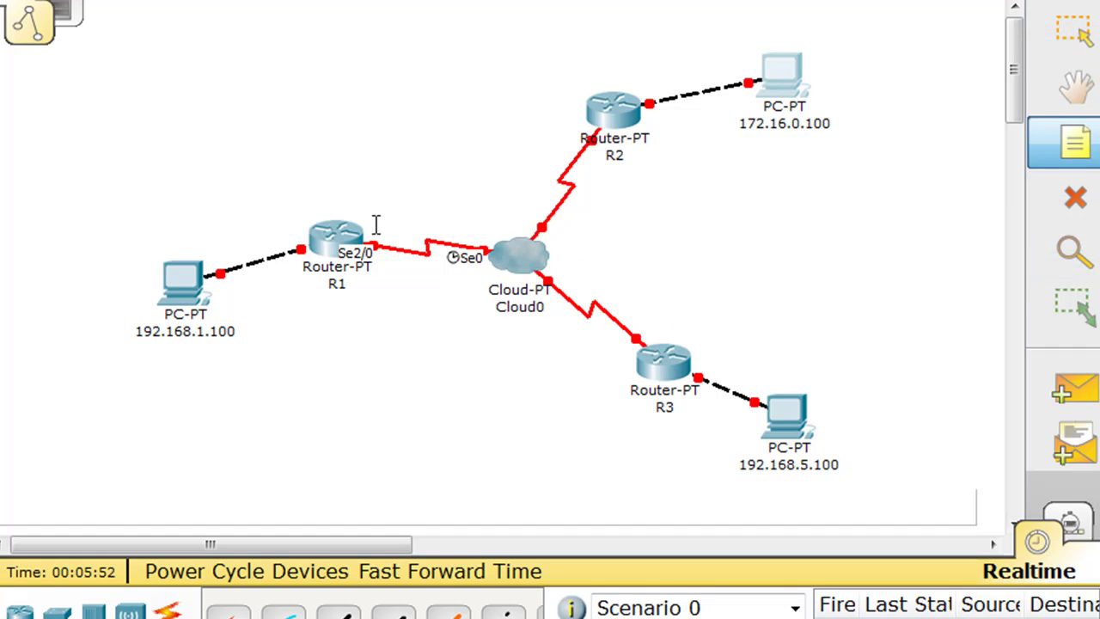
click(375, 222)
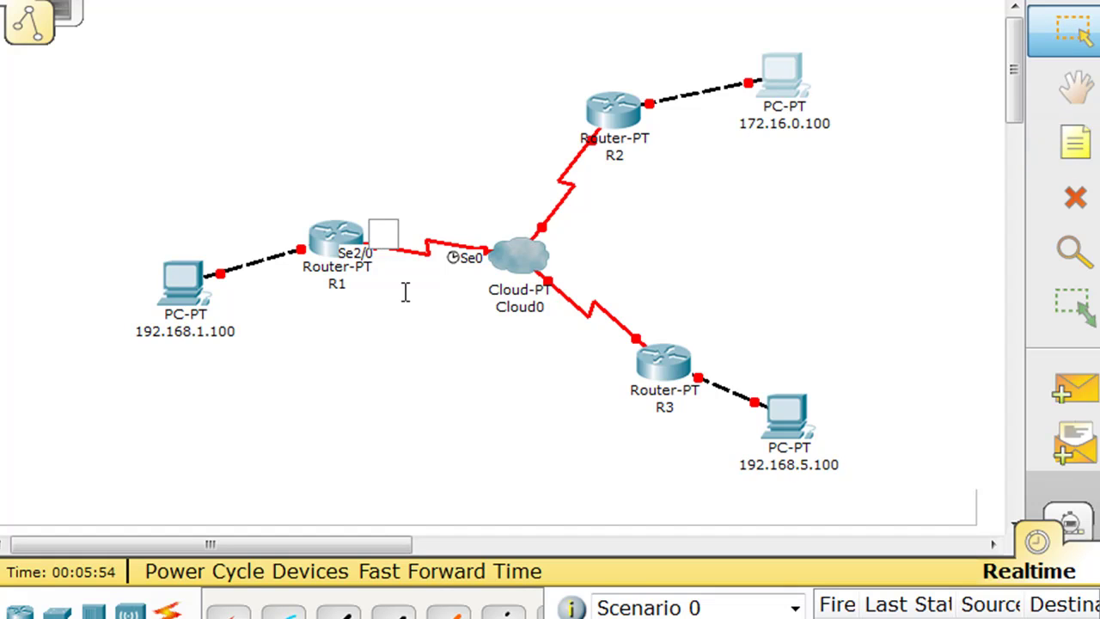
text(10.0)
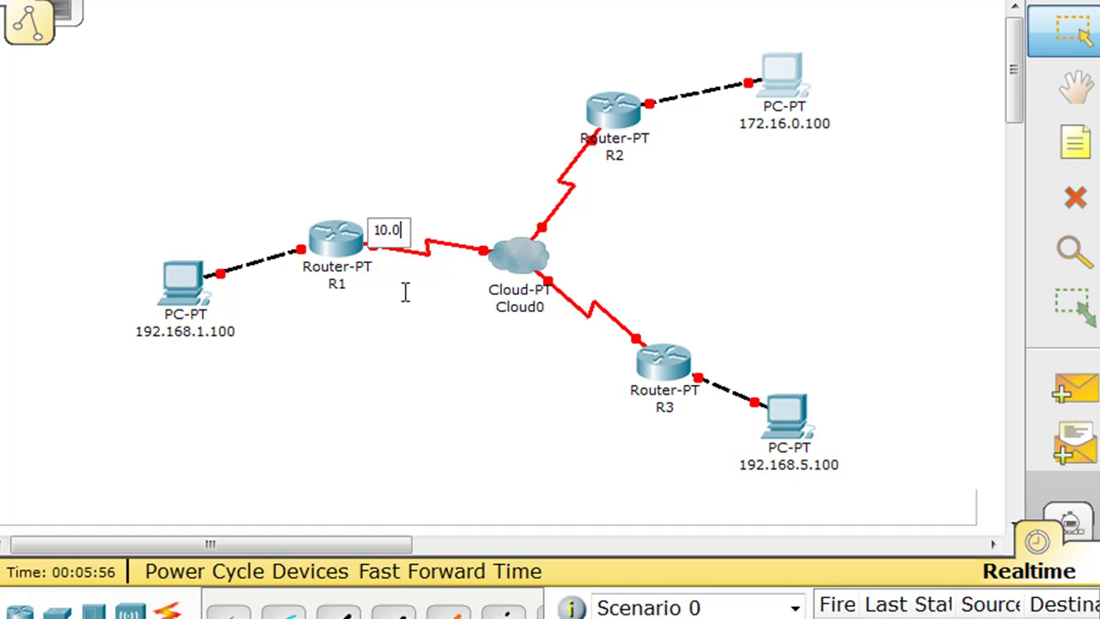
text(.0.1)
click(639, 234)
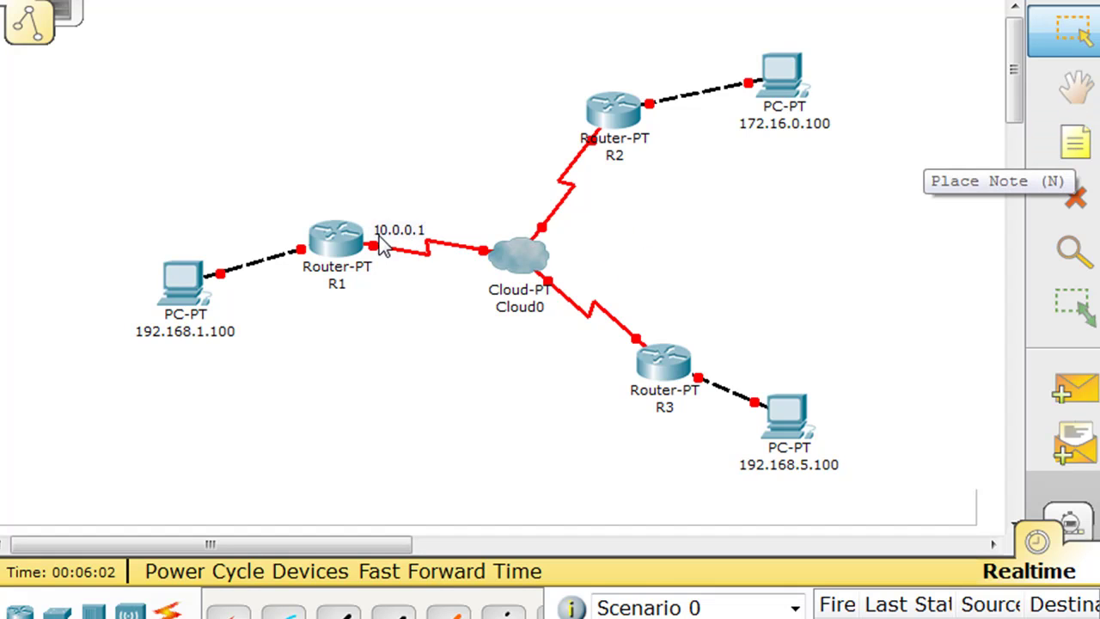
Place a note reading 10.0.0.2 beside R2's serial interface on the link to the cloud.
click(1076, 145)
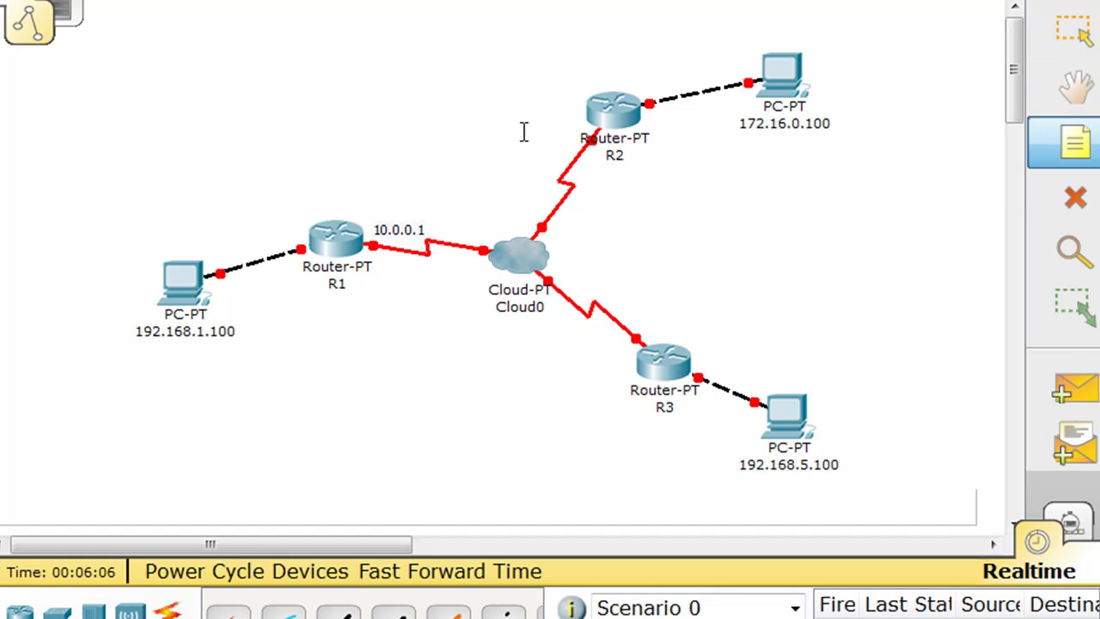
mouse_move(520, 128)
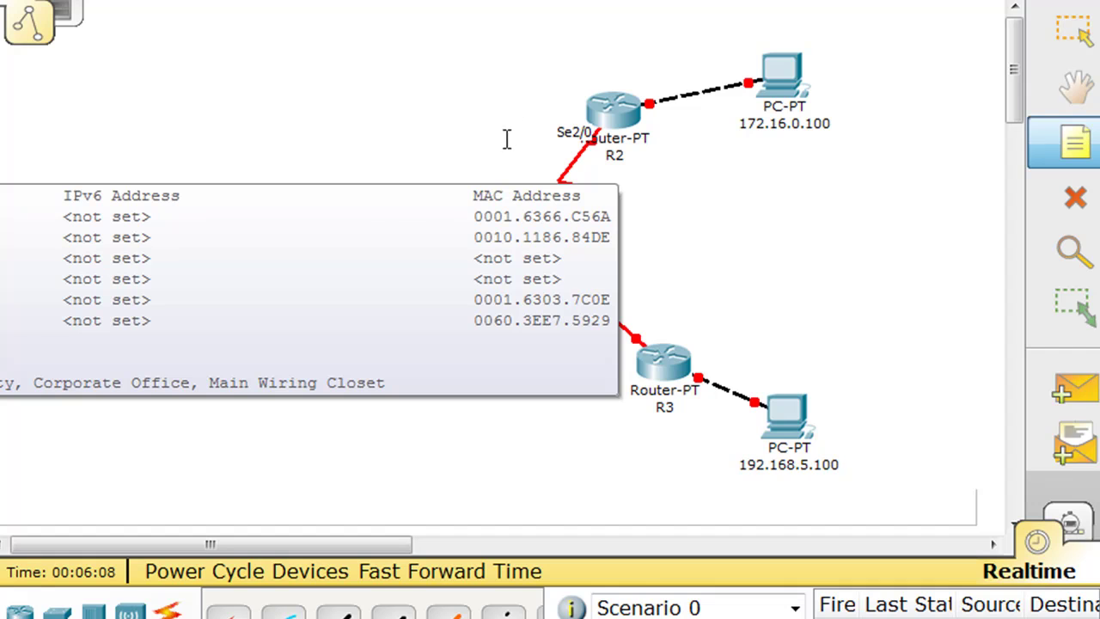
click(503, 144)
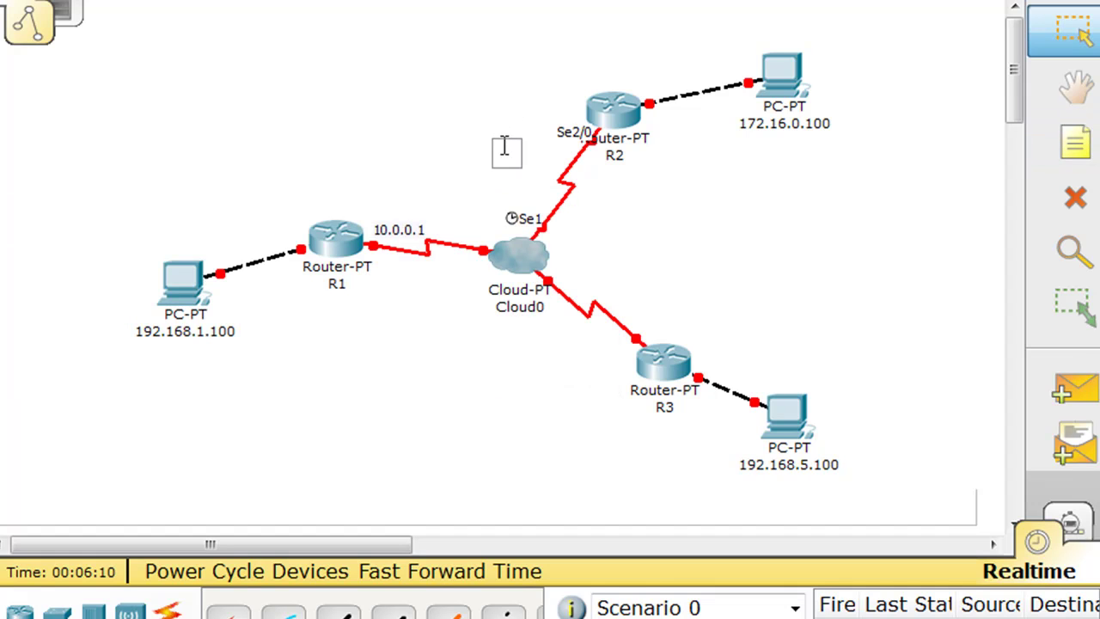
text(10.0.0.2)
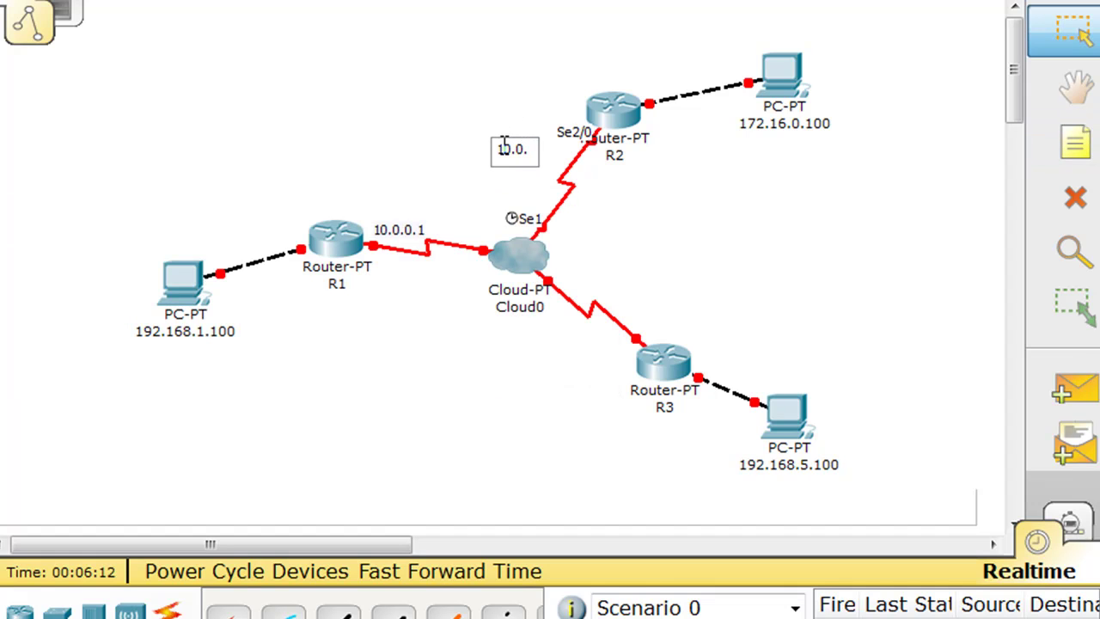
click(737, 214)
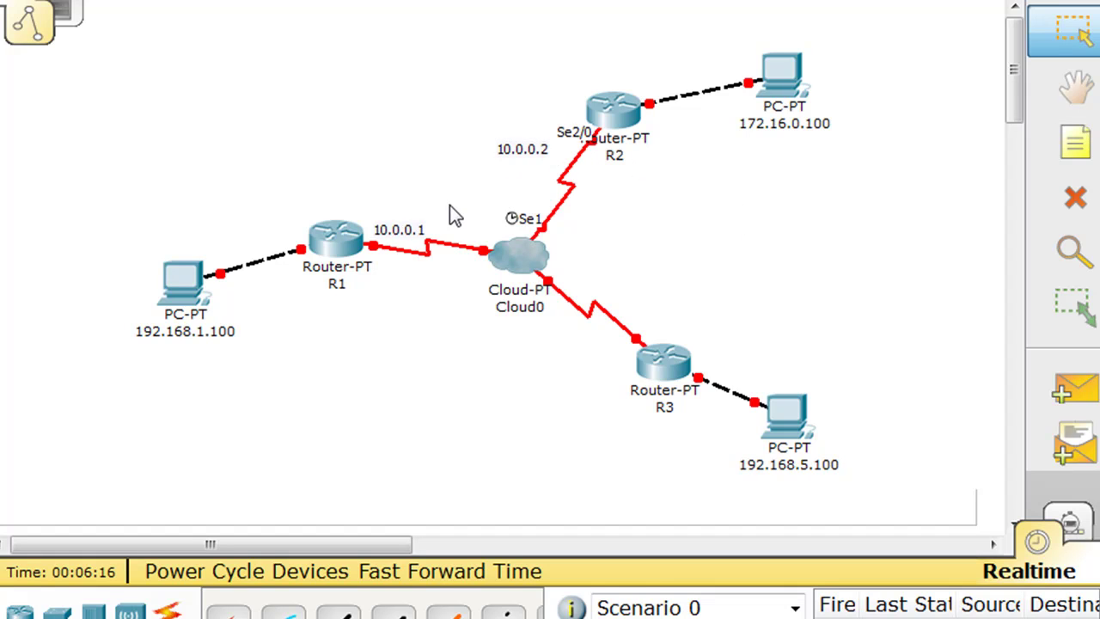
Place a note reading 10.0.0.3 beside R3's serial interface on the link to the cloud.
click(1078, 153)
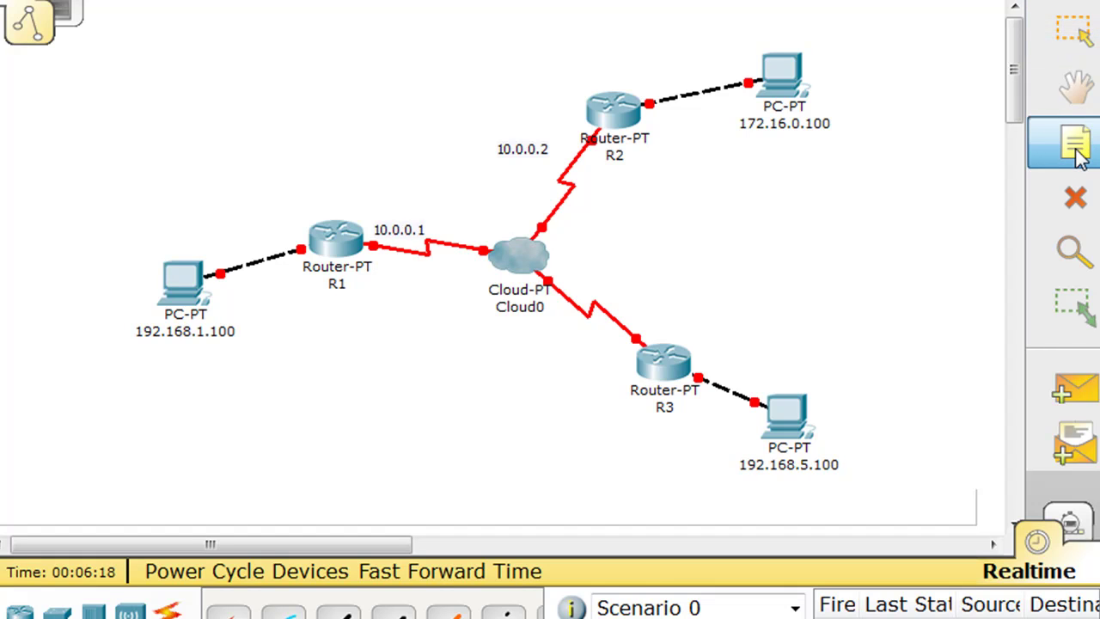
click(624, 307)
text(1)
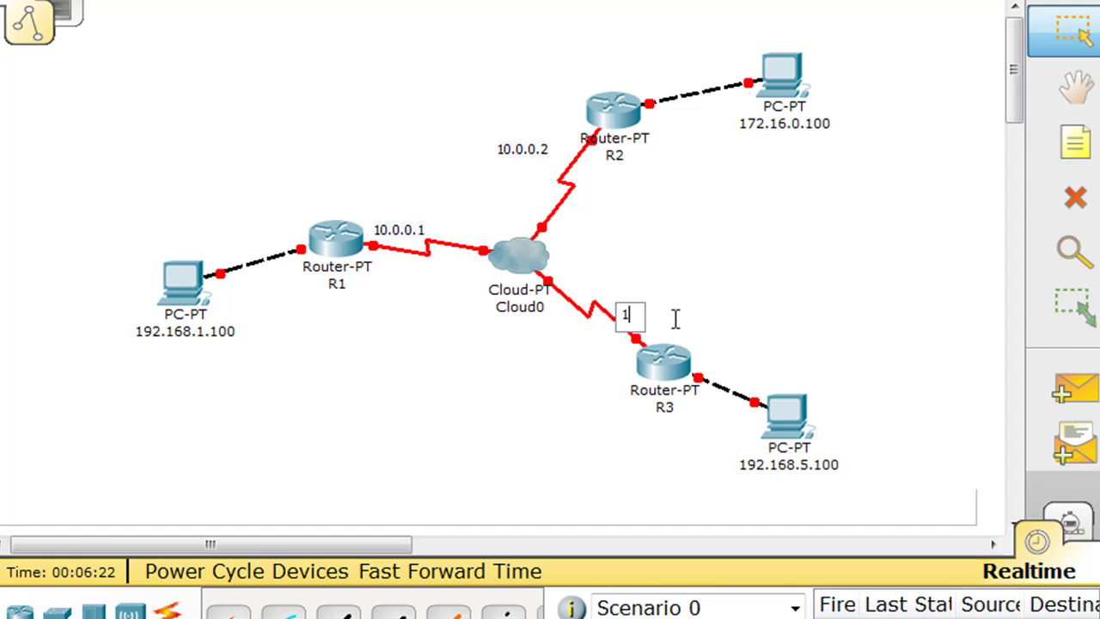
text(0.0.0.3)
click(769, 327)
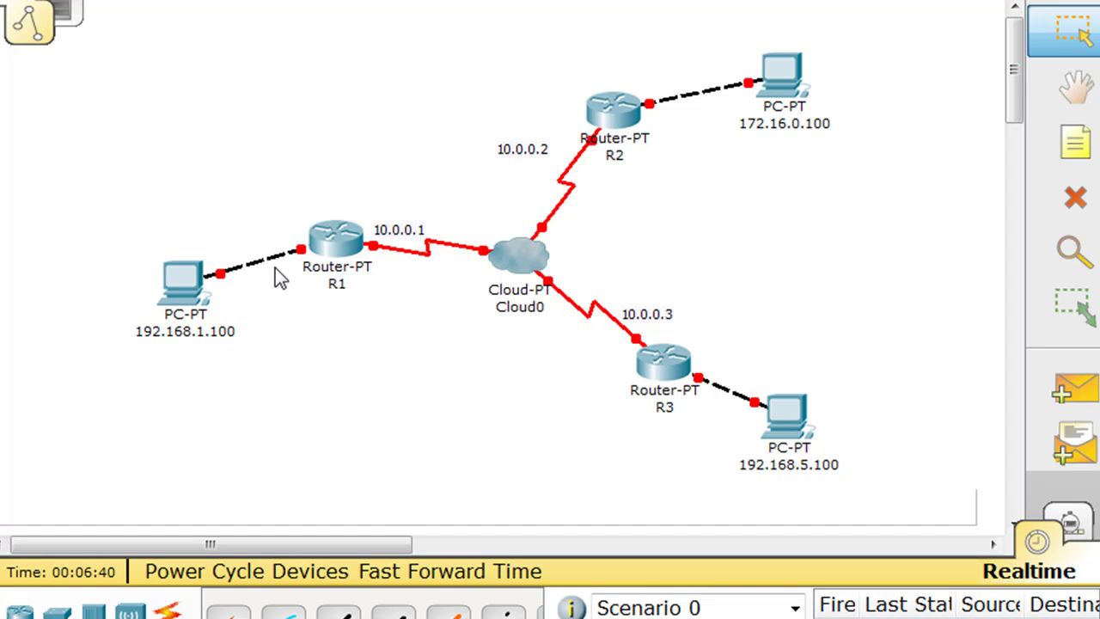
Place a note reading 192.168.1.1 beside R1's interface on the link to its PC.
click(1074, 142)
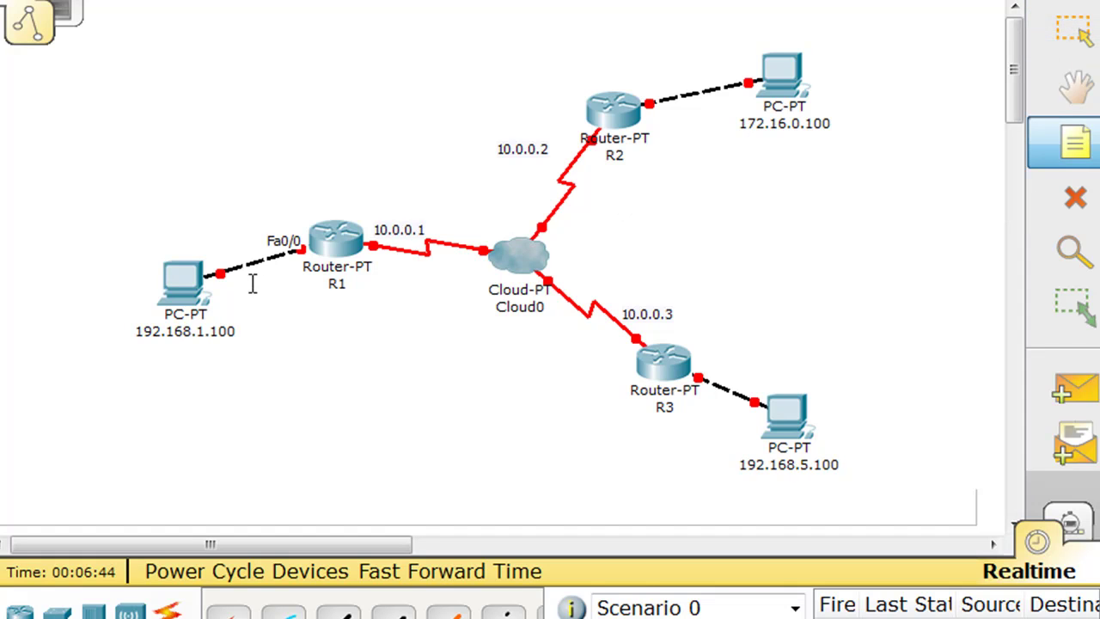
click(221, 217)
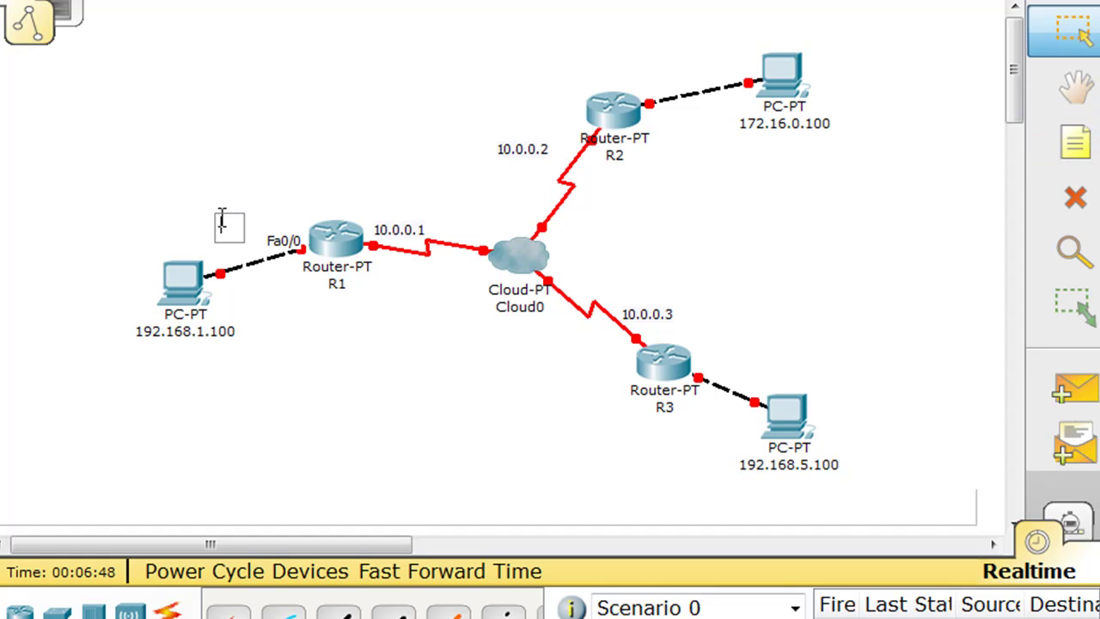
text(192.1)
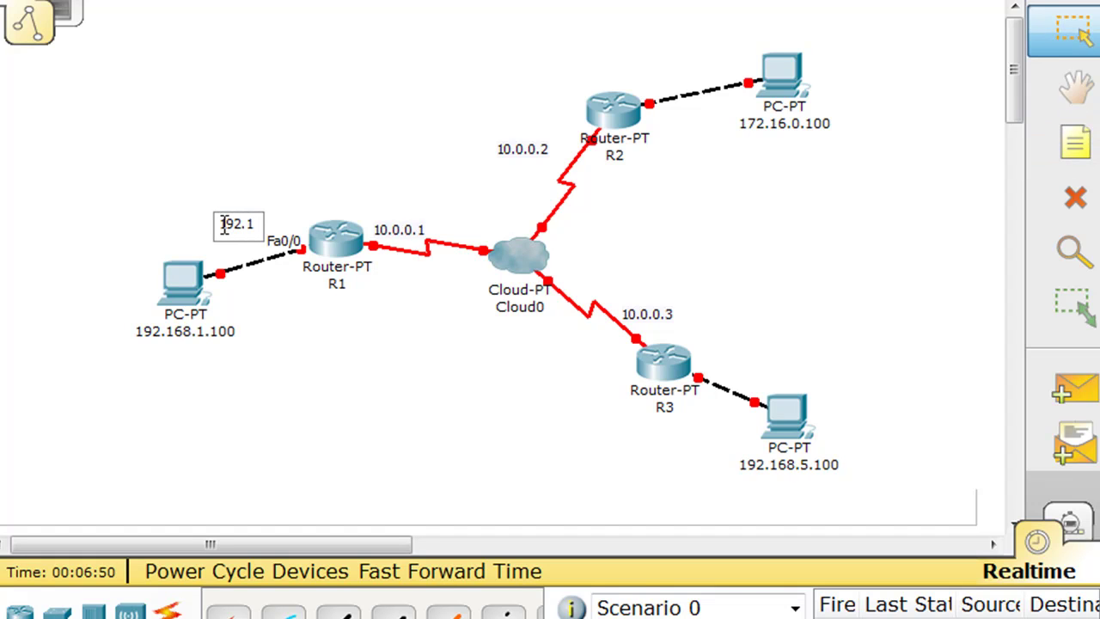
text(68.1)
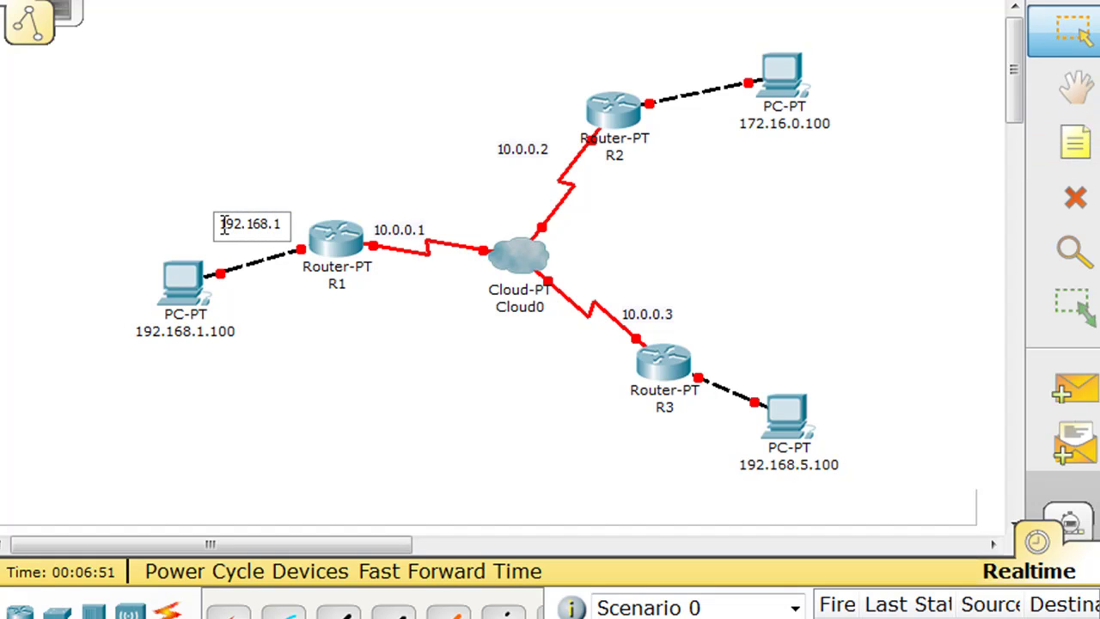
text(.1)
click(289, 339)
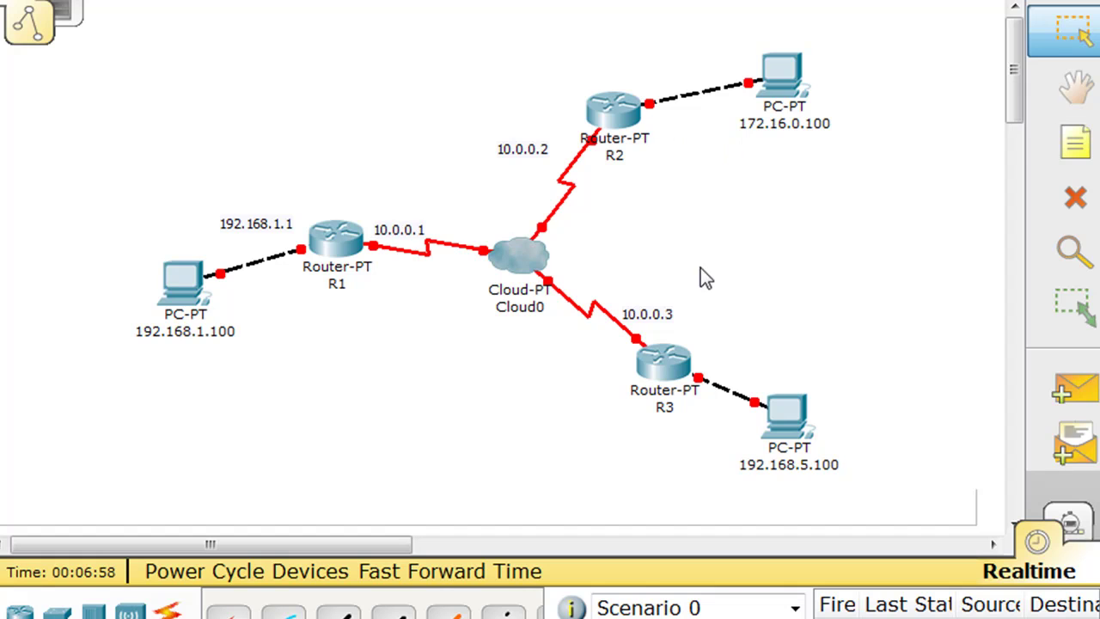
Place a note reading 172.16.0.1 beside R2's interface on the link to its PC.
click(1075, 144)
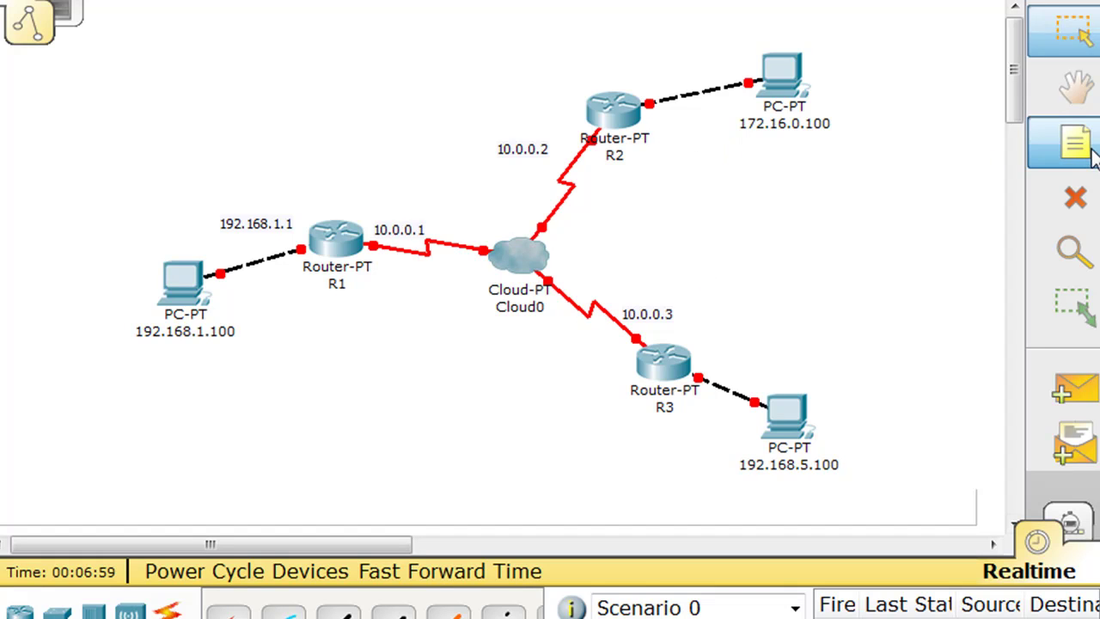
click(629, 75)
text(172.16.0.1)
click(720, 161)
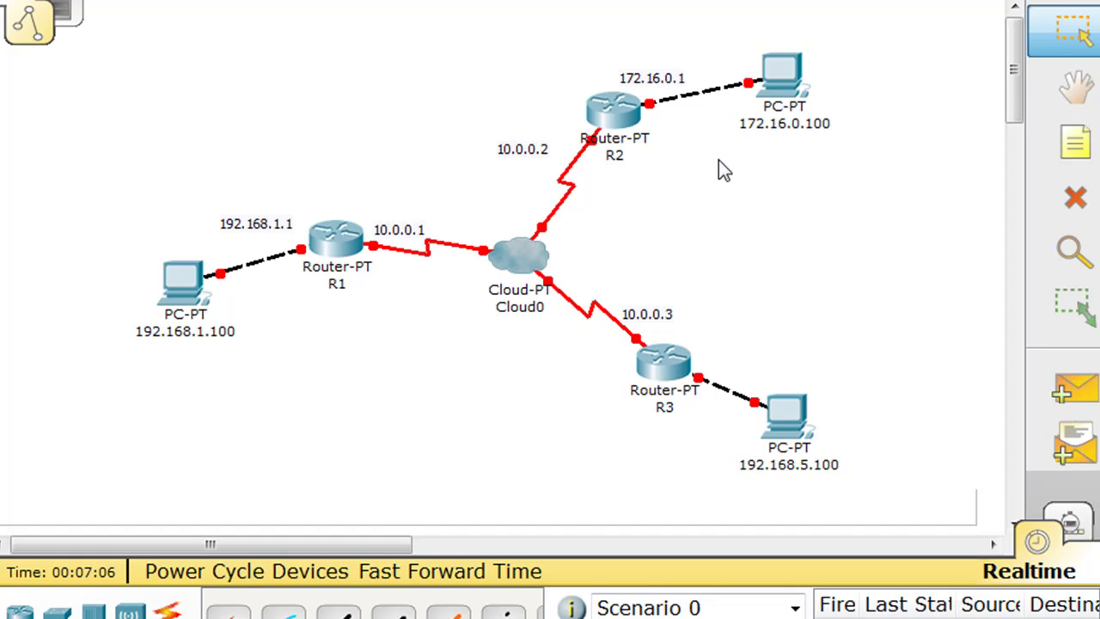
Place a note reading 192.168.5.1 beside R3's interface on the link to its PC.
click(1073, 143)
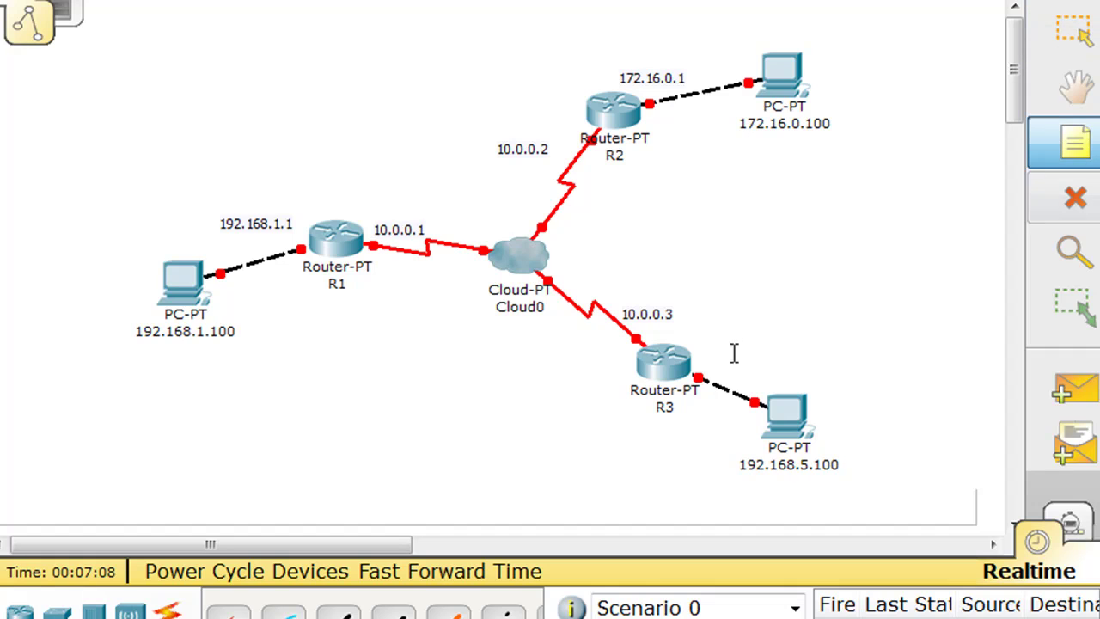
click(710, 366)
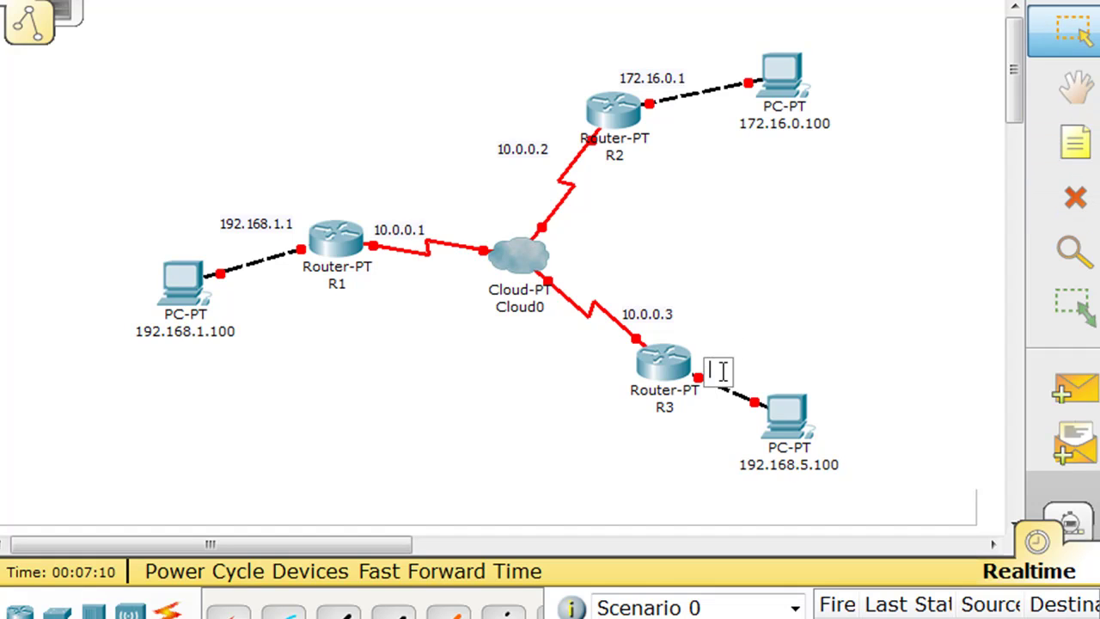
text(192.1)
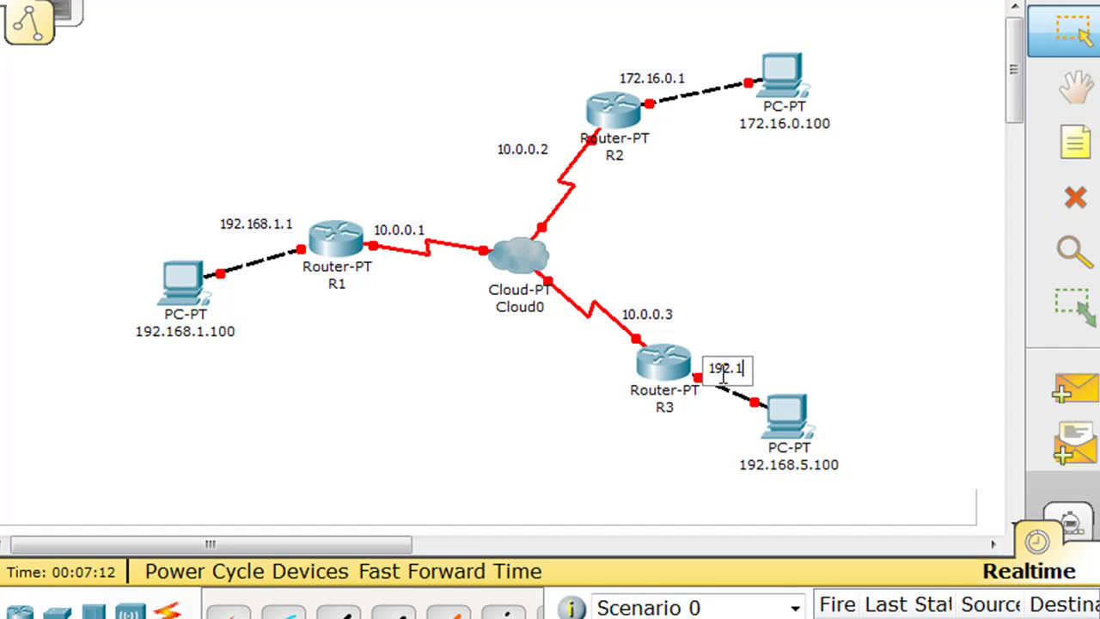
text(68.5.1)
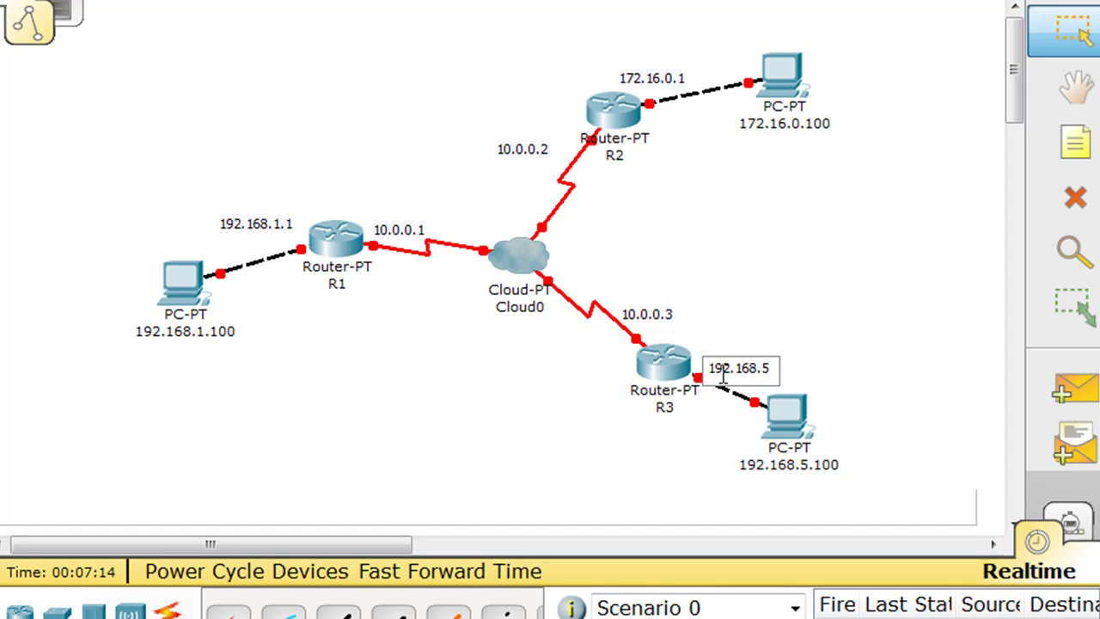
click(818, 367)
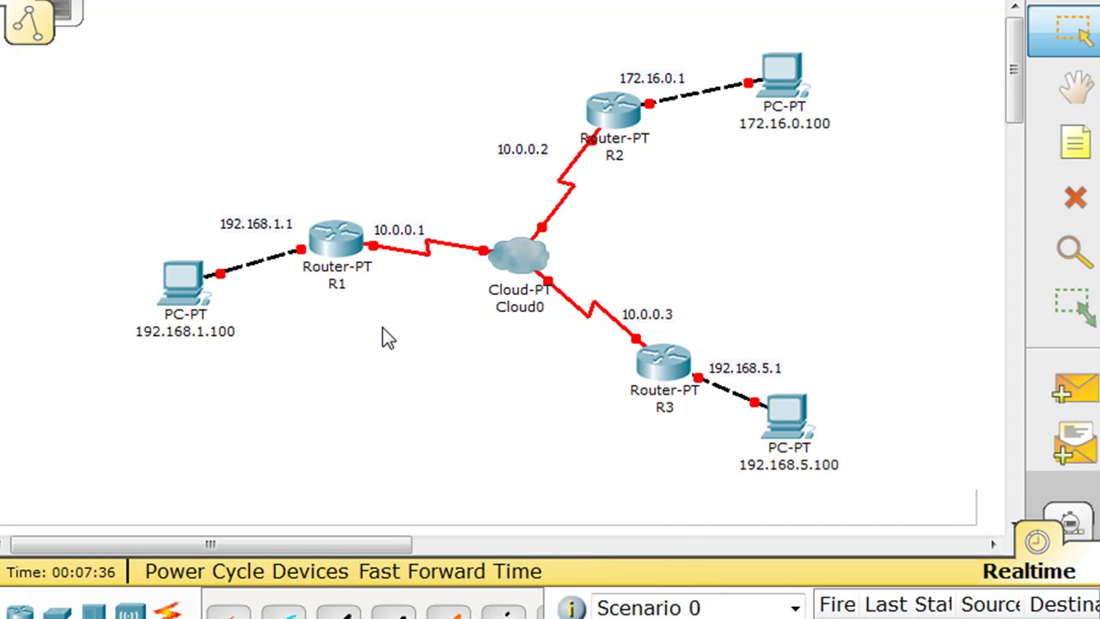
mouse_move(334, 240)
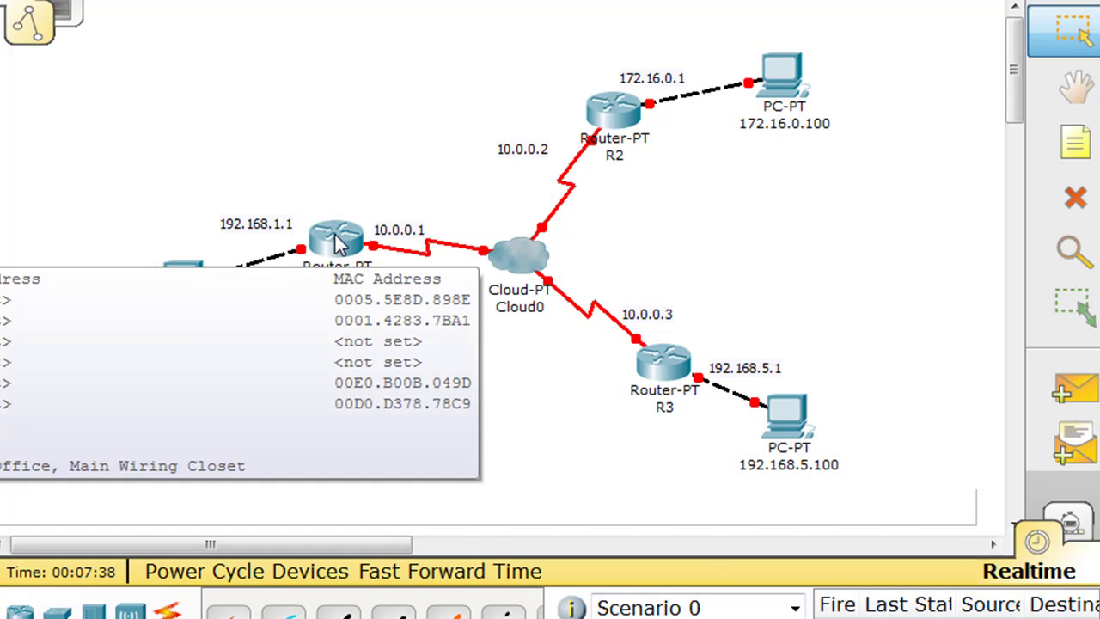
mouse_move(612, 110)
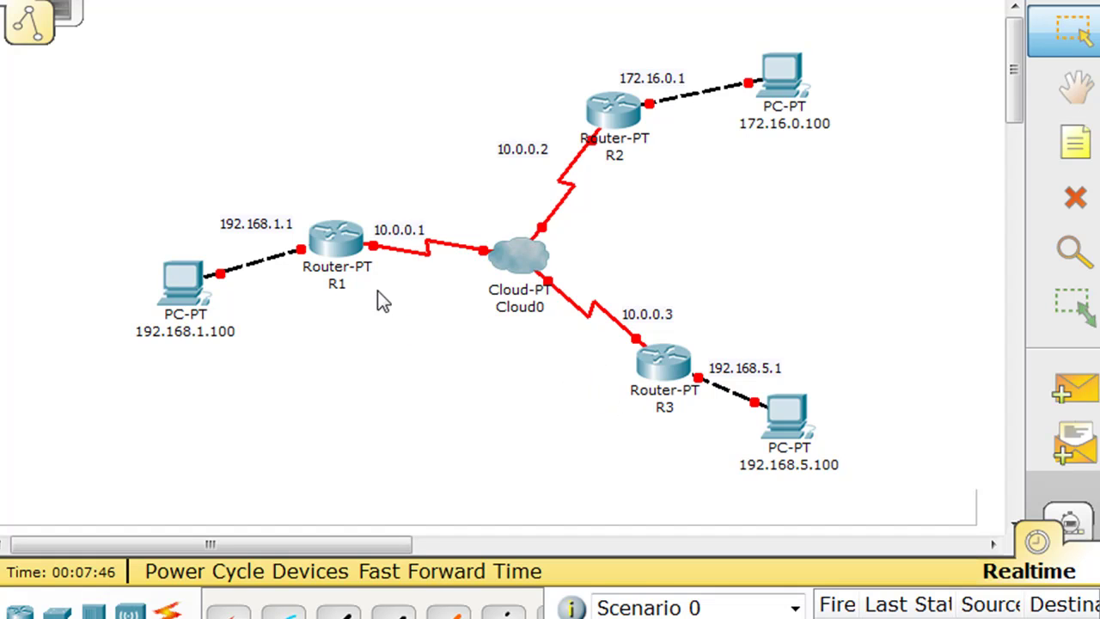
mouse_move(627, 219)
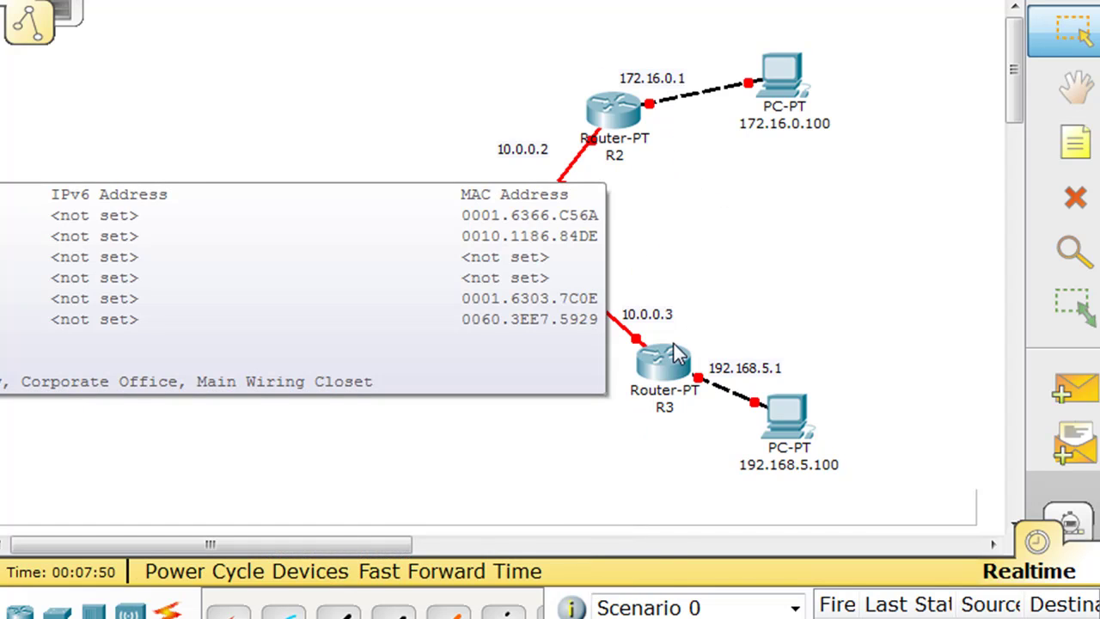
mouse_move(674, 344)
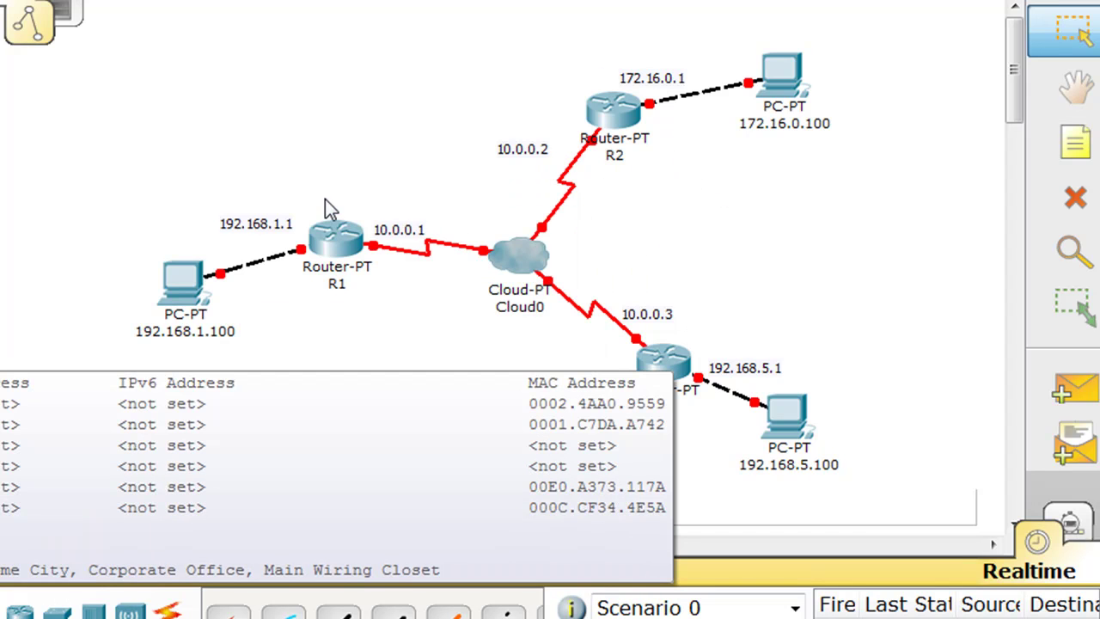
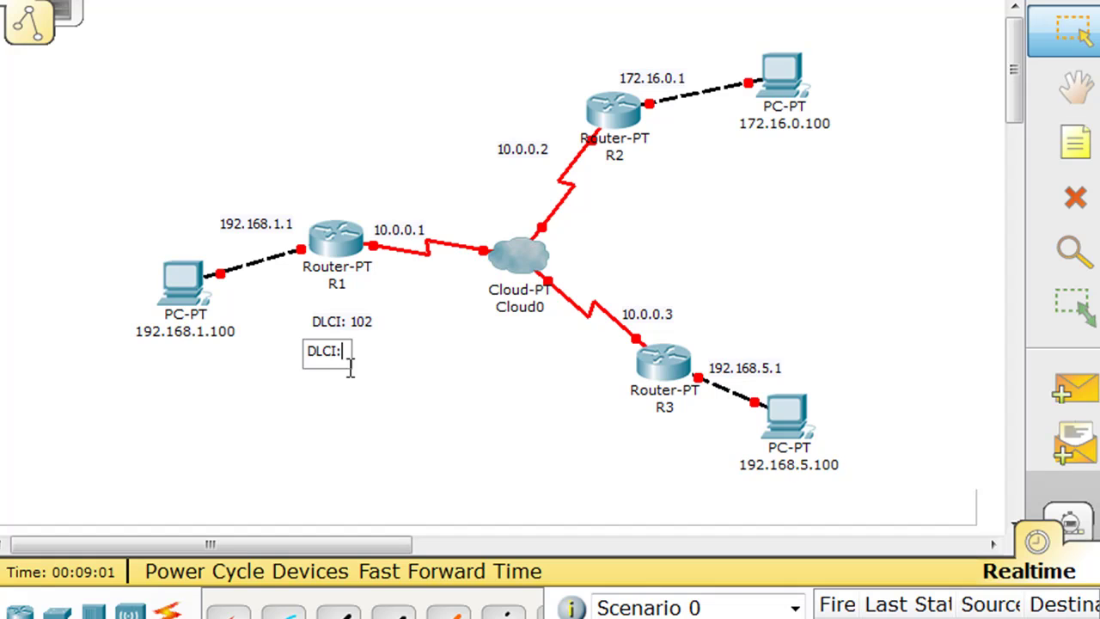
Complete R1's second DLCI note with 103 and stack the 102 and 103 notes directly beneath R1's label.
text(103)
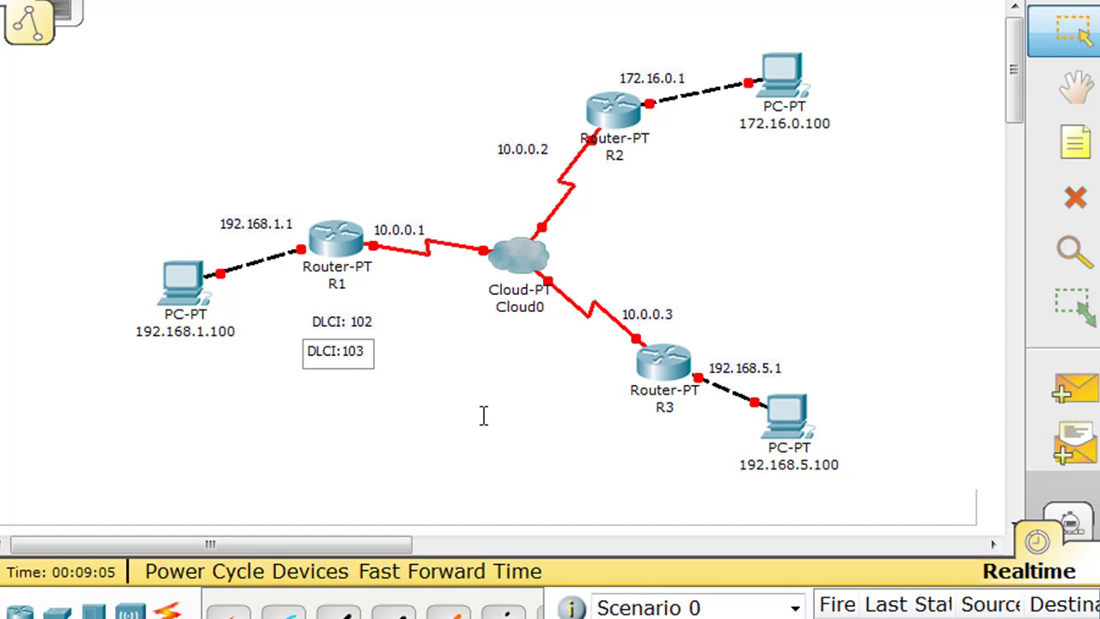
click(439, 427)
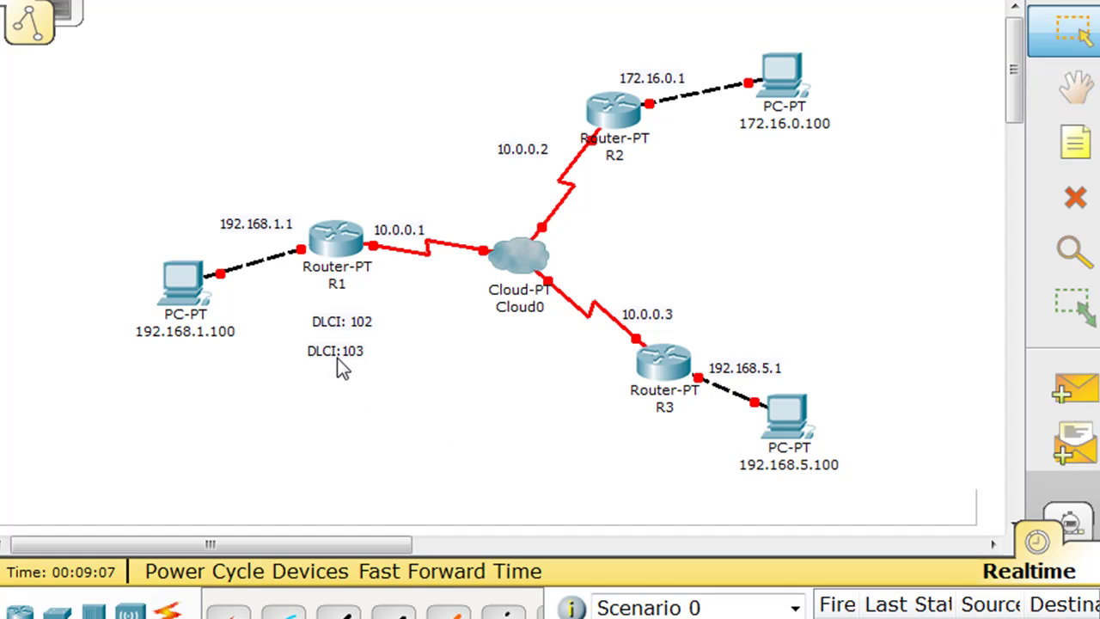
mouse_move(339, 341)
mouse_down()
mouse_move(335, 310)
mouse_move(336, 336)
mouse_up()
click(379, 372)
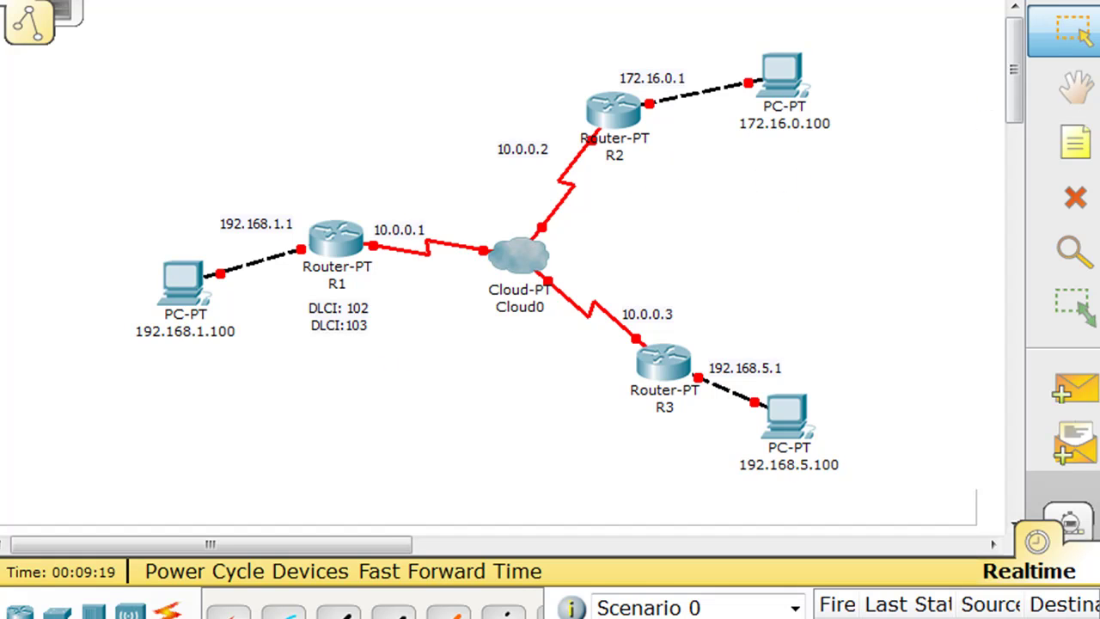
Place a note reading DLCI:201 beneath R2's label.
key(n)
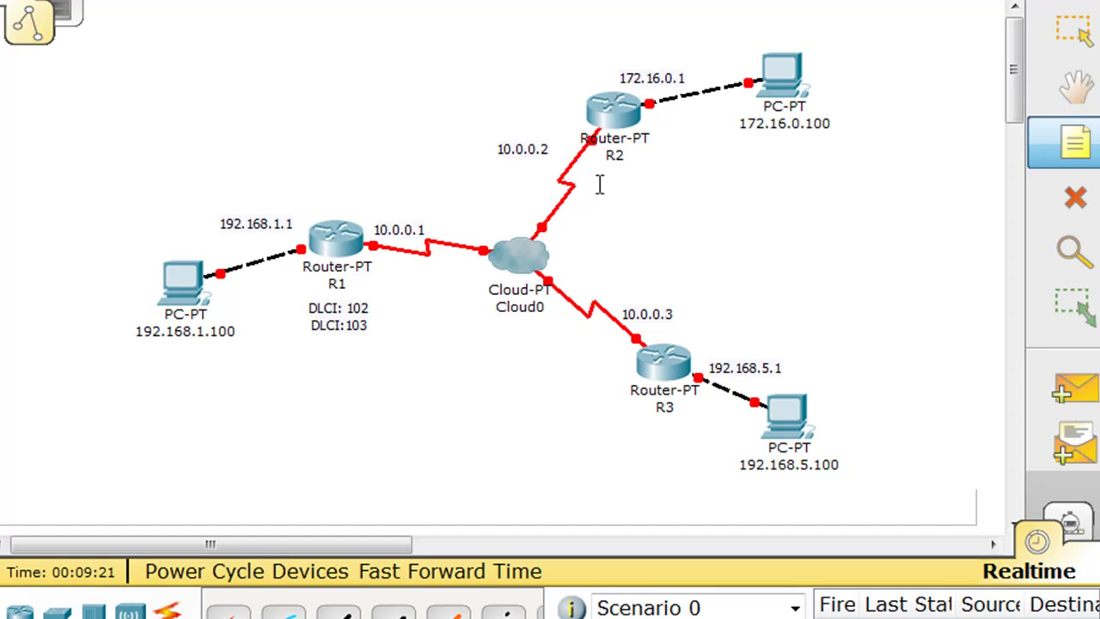
click(601, 182)
text(DLCI: )
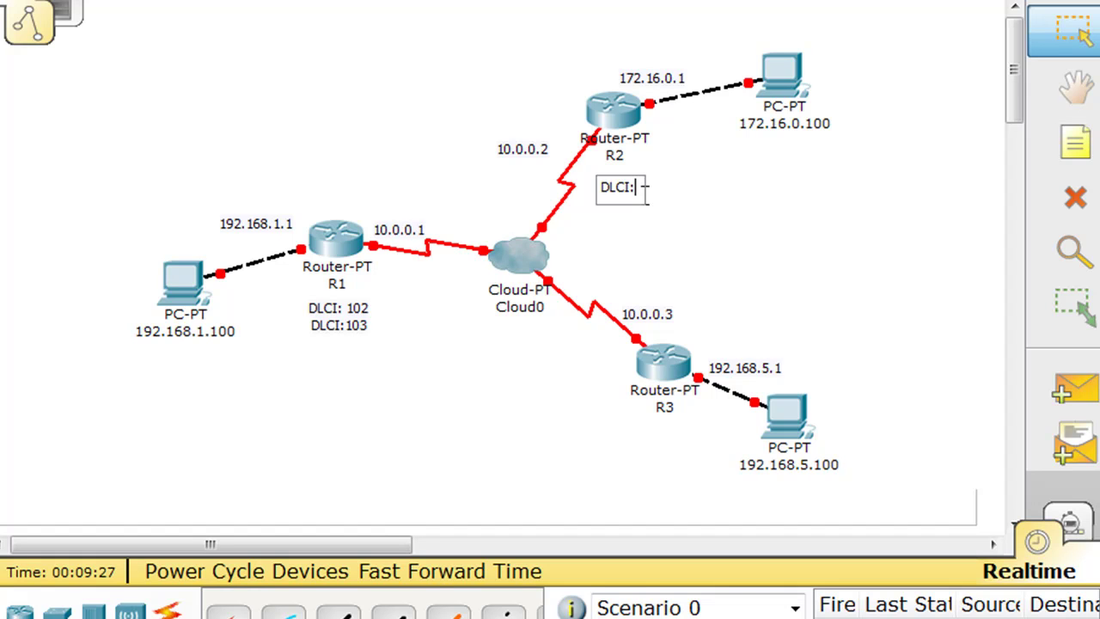
text(201)
click(645, 239)
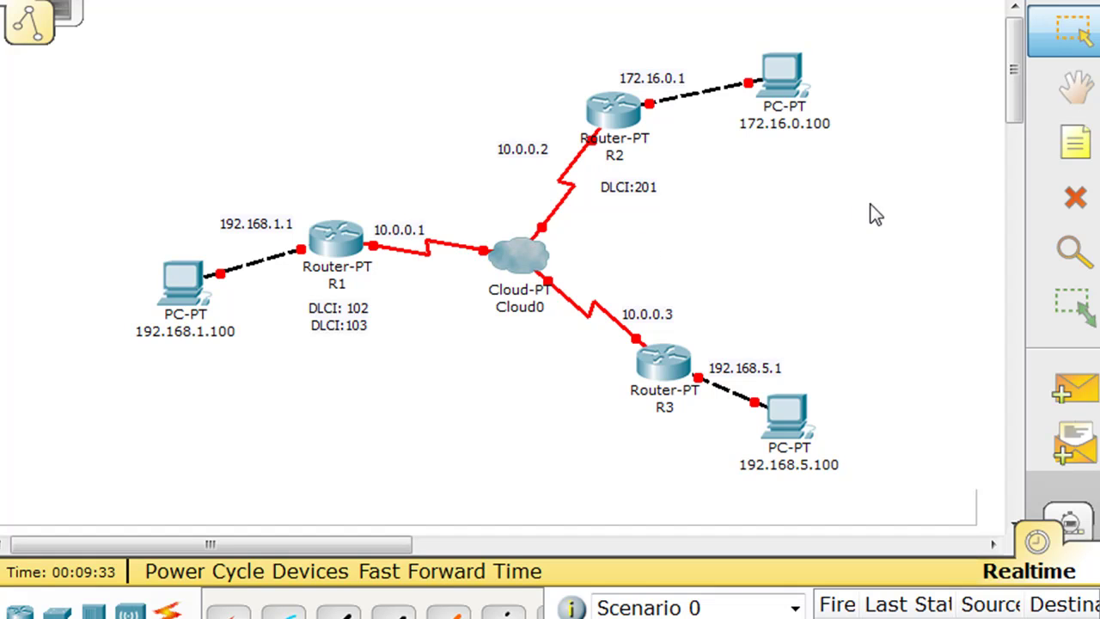
Place a second note beneath R2 reading DLCI: 203, with a space after the colon.
click(1075, 144)
click(602, 206)
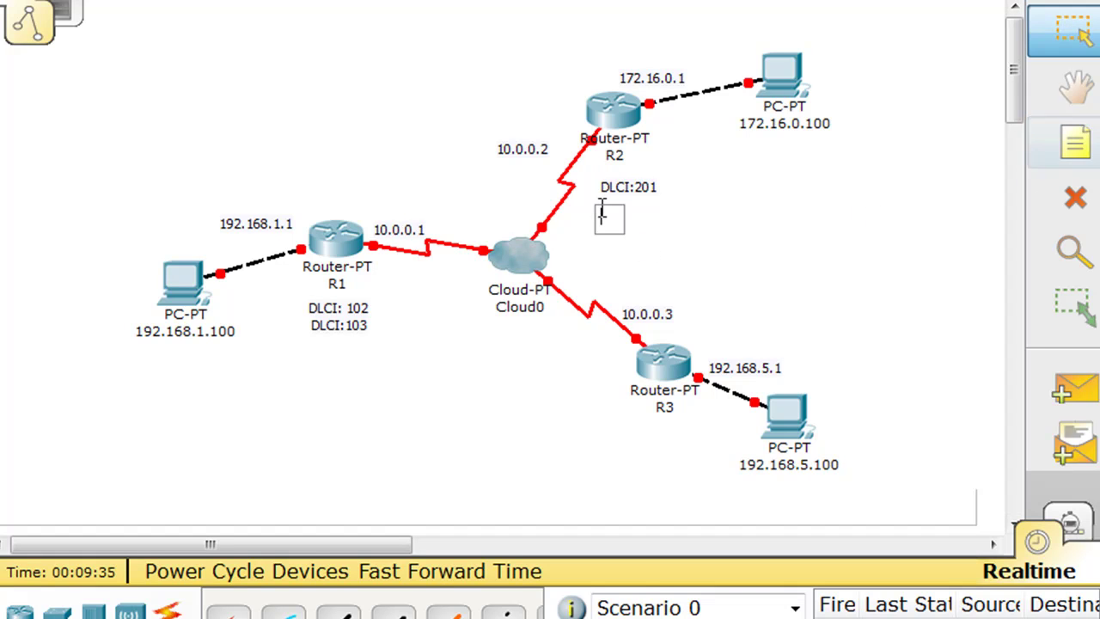
text(DLCI)
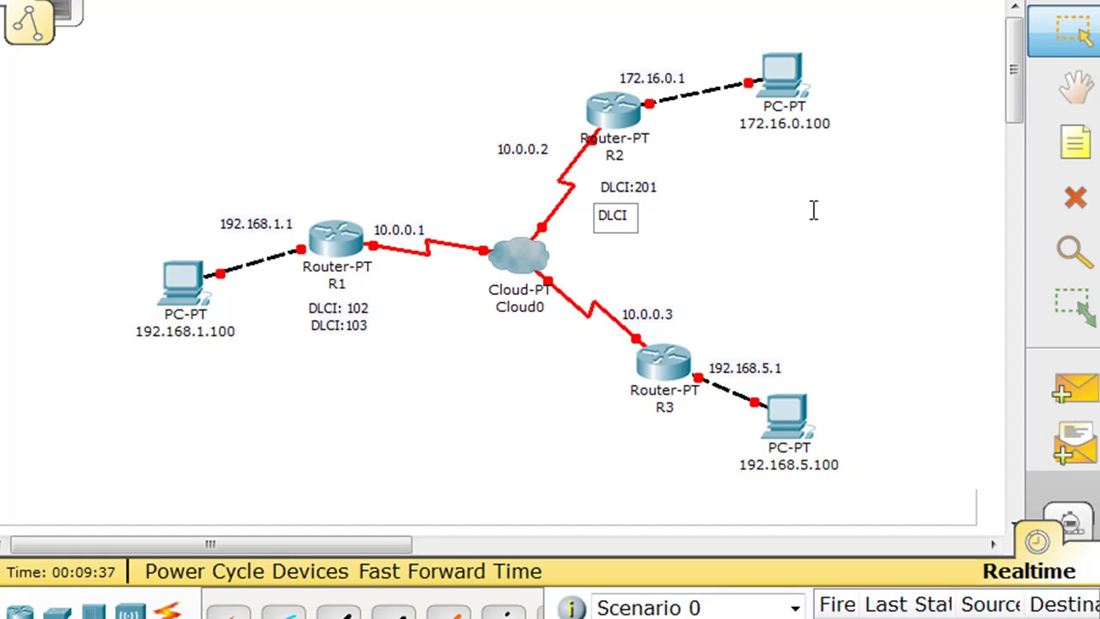
text(:203)
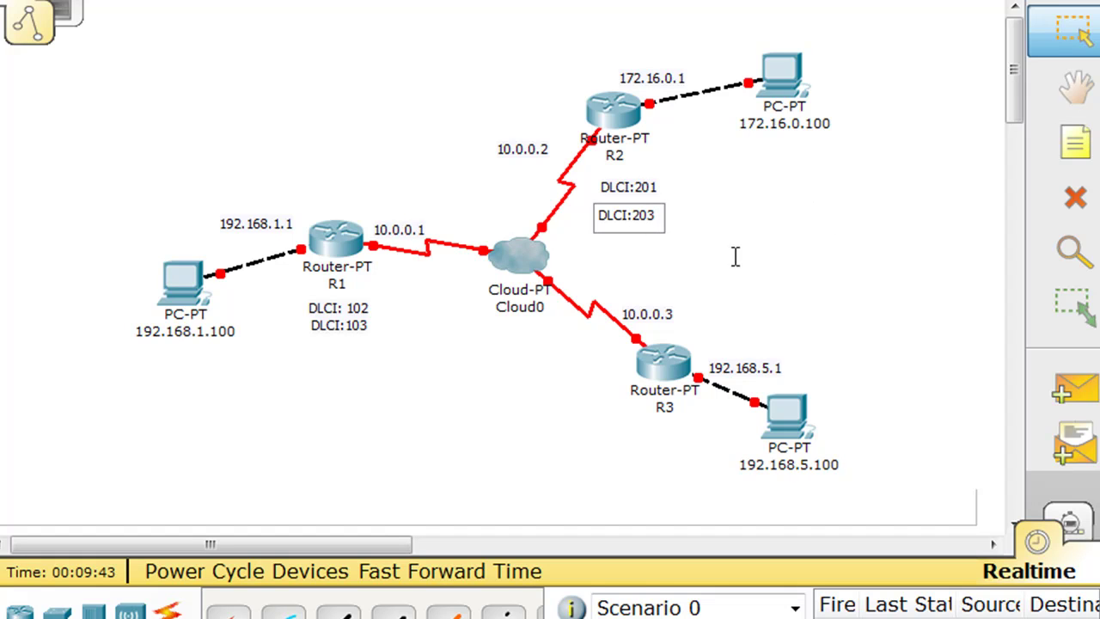
click(629, 220)
key(BackSpace)
click(635, 216)
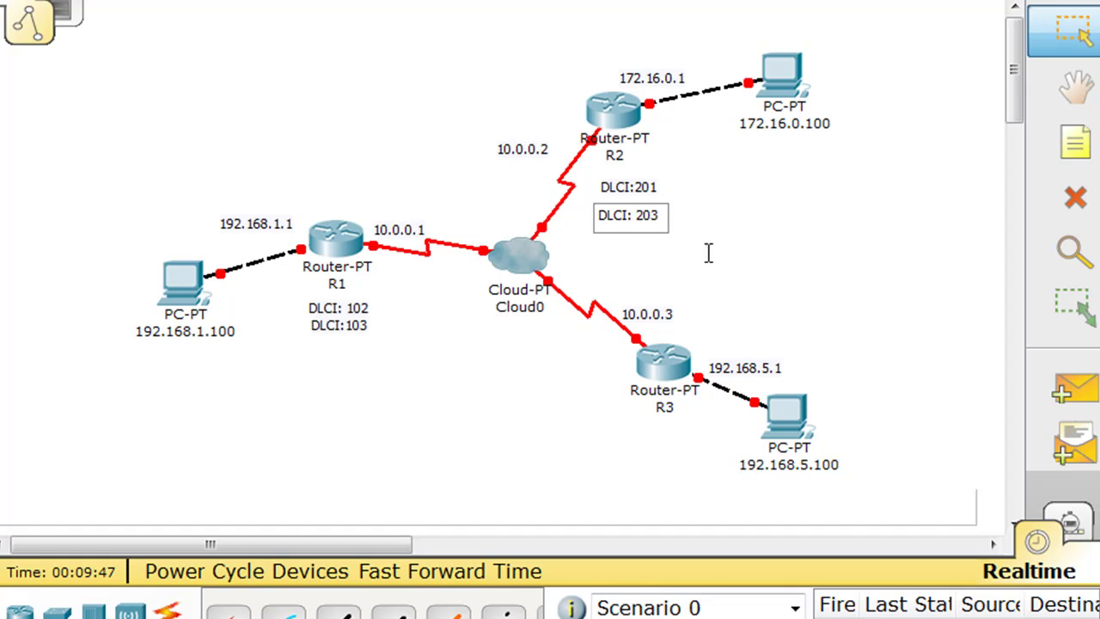
Insert a space after the colon in R2's DLCI 201 note and R1's DLCI 103 note.
click(634, 187)
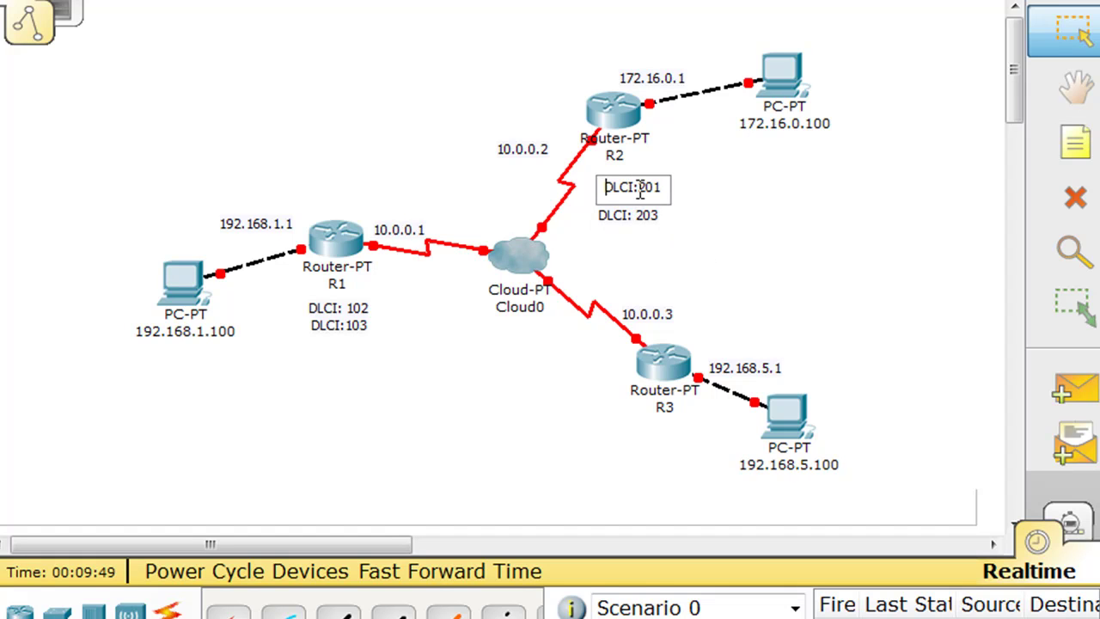
key(Delete)
click(637, 187)
click(347, 330)
click(432, 351)
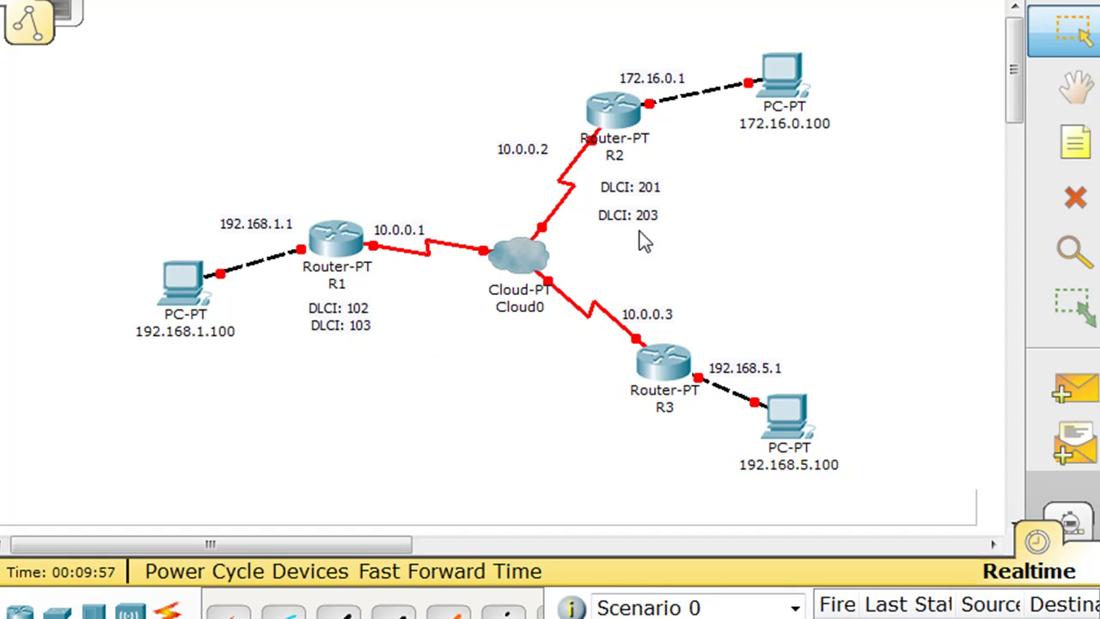
Stack the DLCI: 201 and DLCI: 203 notes close together just beneath R2's label.
click(620, 203)
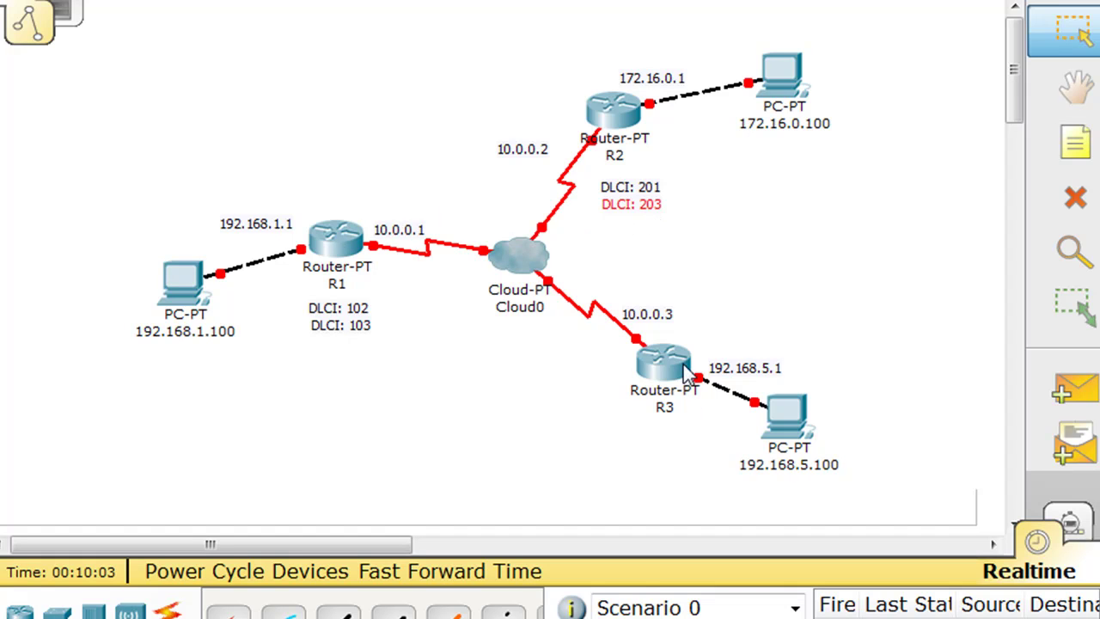
mouse_move(633, 187)
mouse_down()
mouse_move(622, 178)
mouse_move(625, 203)
mouse_up()
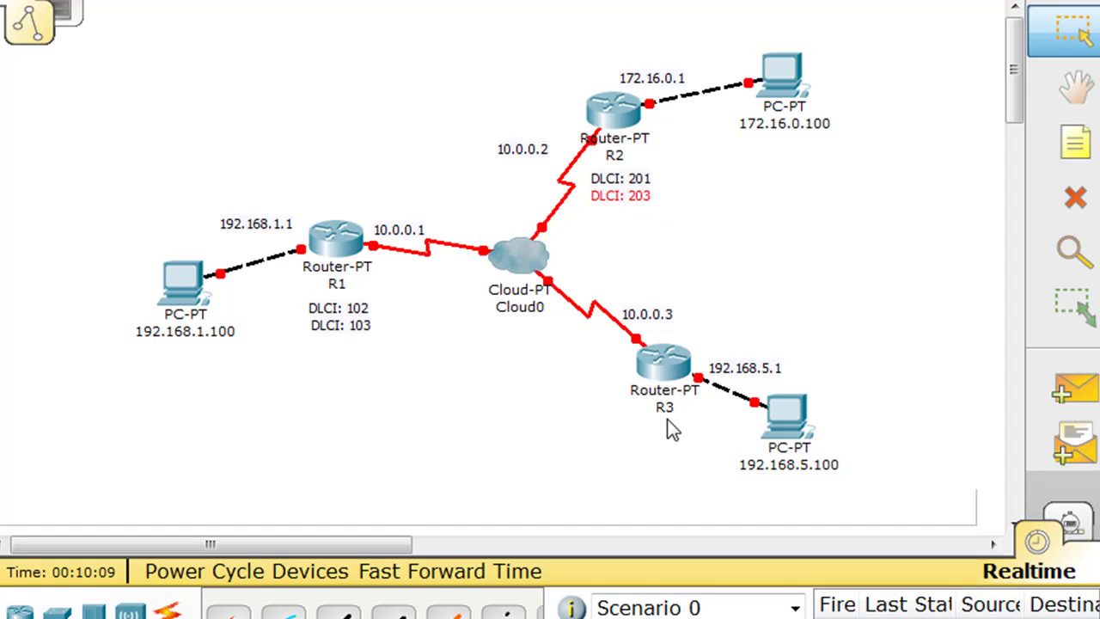
Place a note reading DLCI: 301 beneath R3's label.
click(1082, 157)
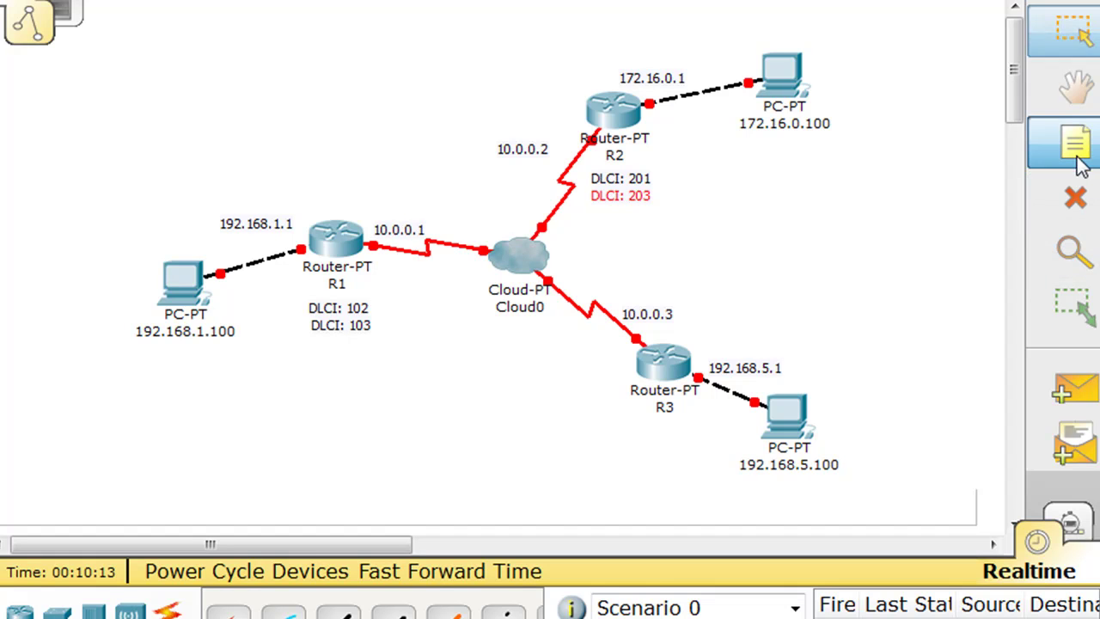
click(619, 429)
text(DLCI: )
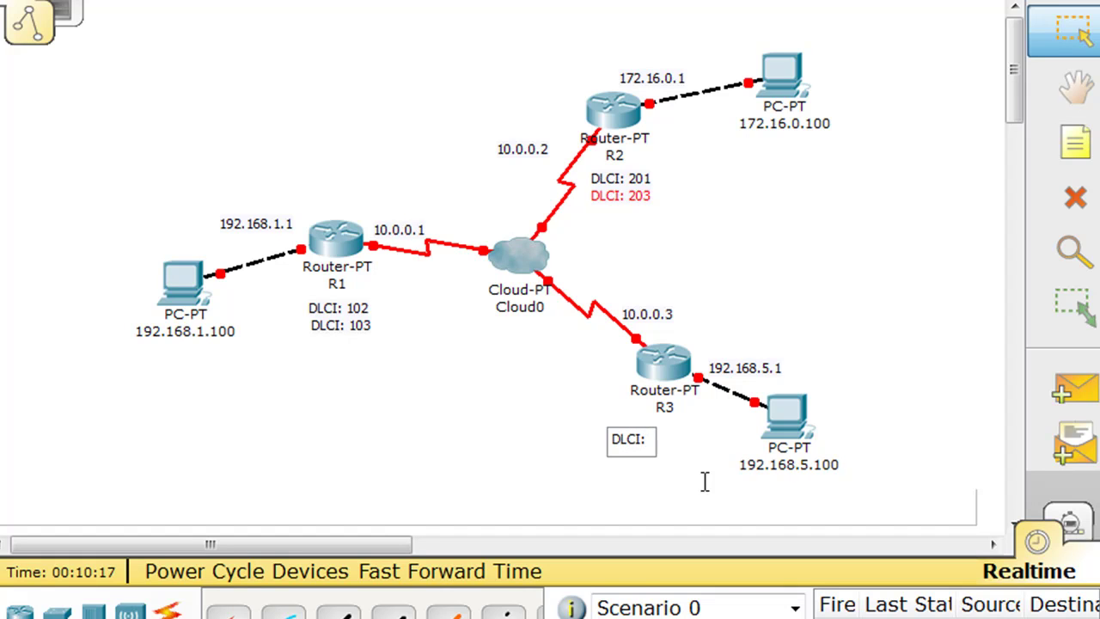
text(301)
click(705, 481)
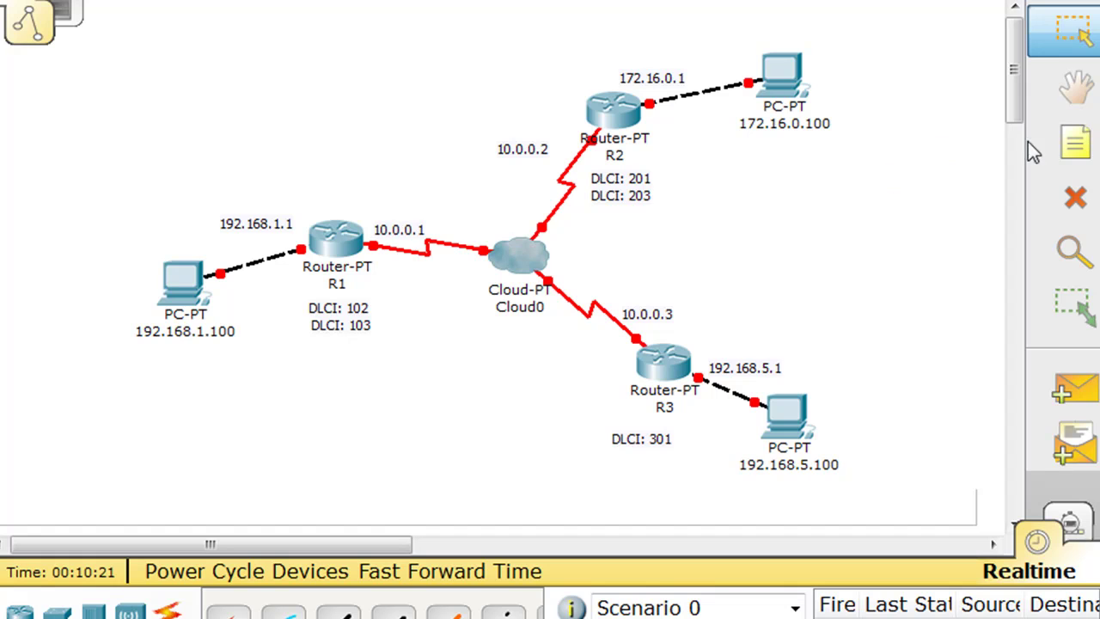
Place a note reading DLCI: 302 beneath R3 and stack the DLCI: 301 and DLCI: 302 notes just below R3's label.
click(1075, 143)
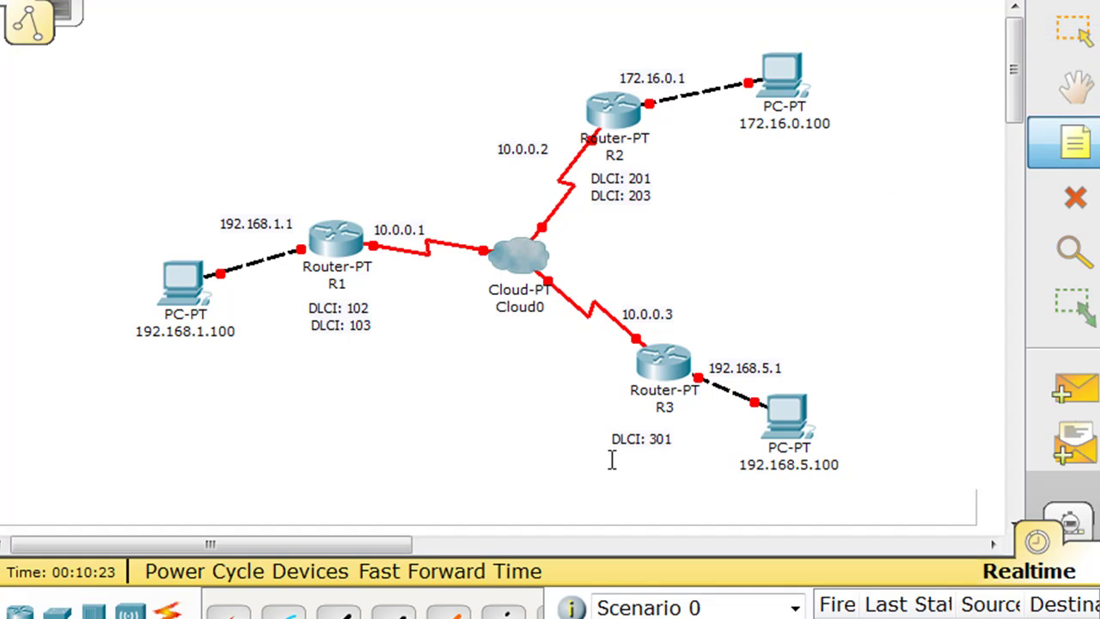
click(613, 460)
text(DLCI:)
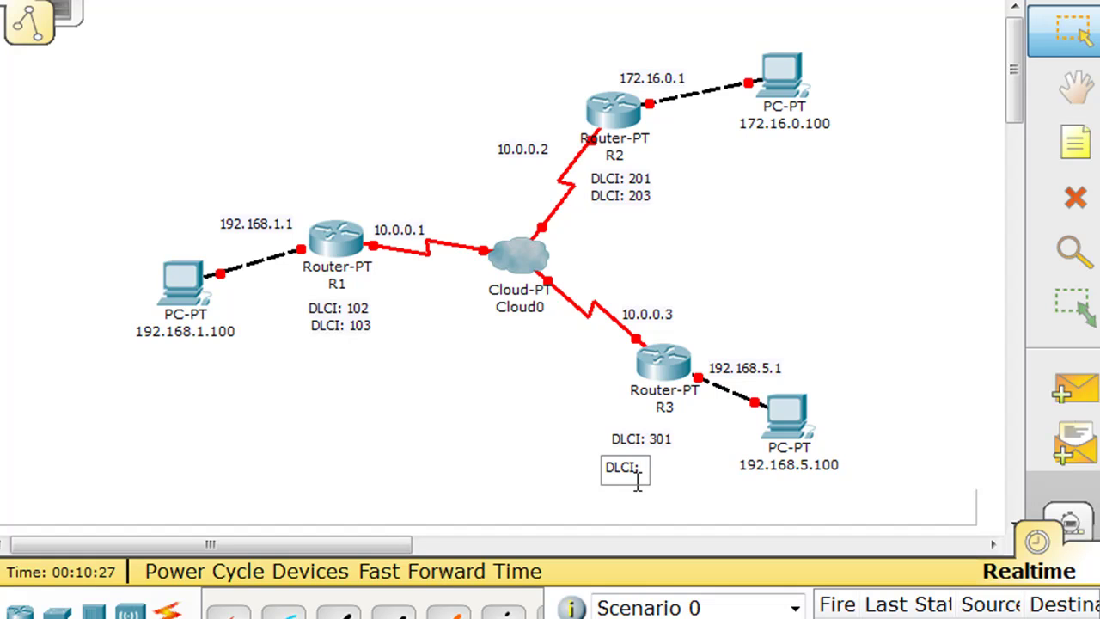
text( 302)
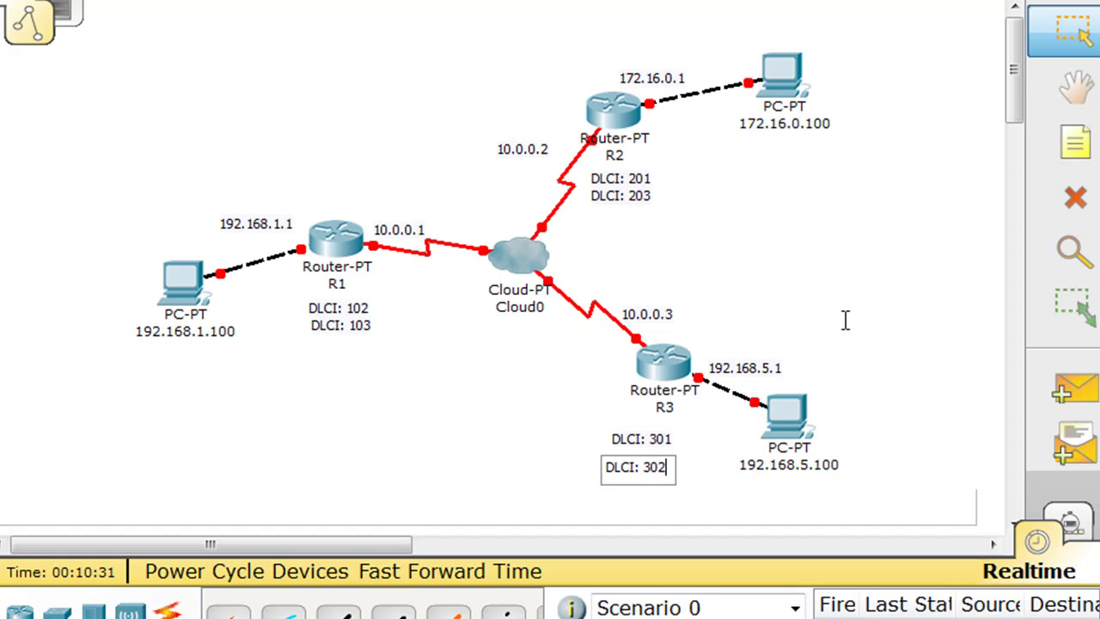
click(704, 502)
drag(637, 465, 650, 435)
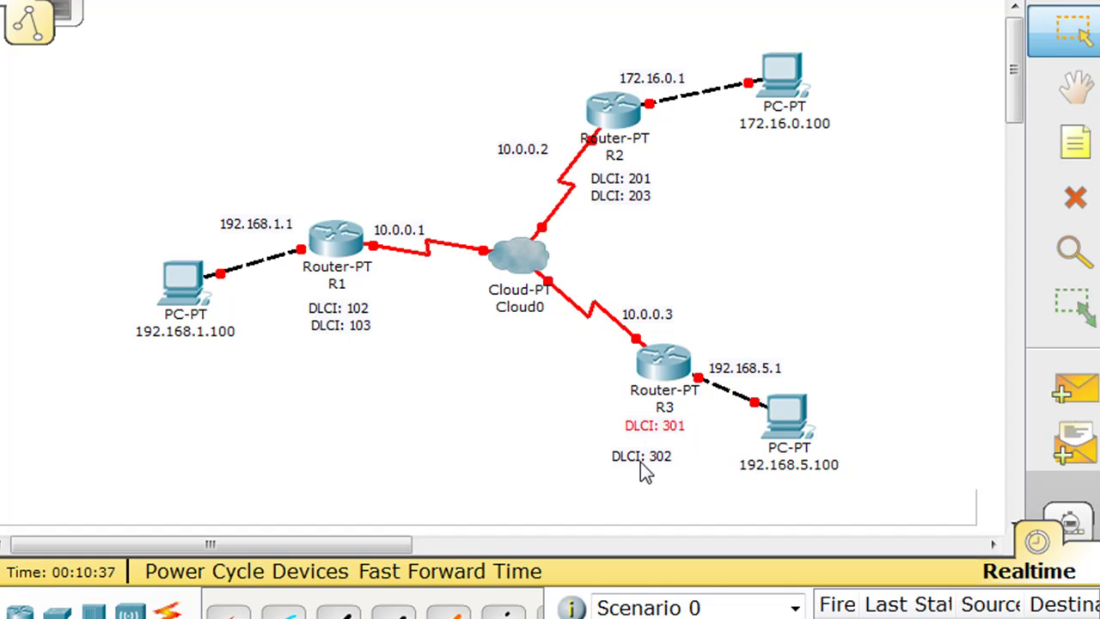
click(617, 476)
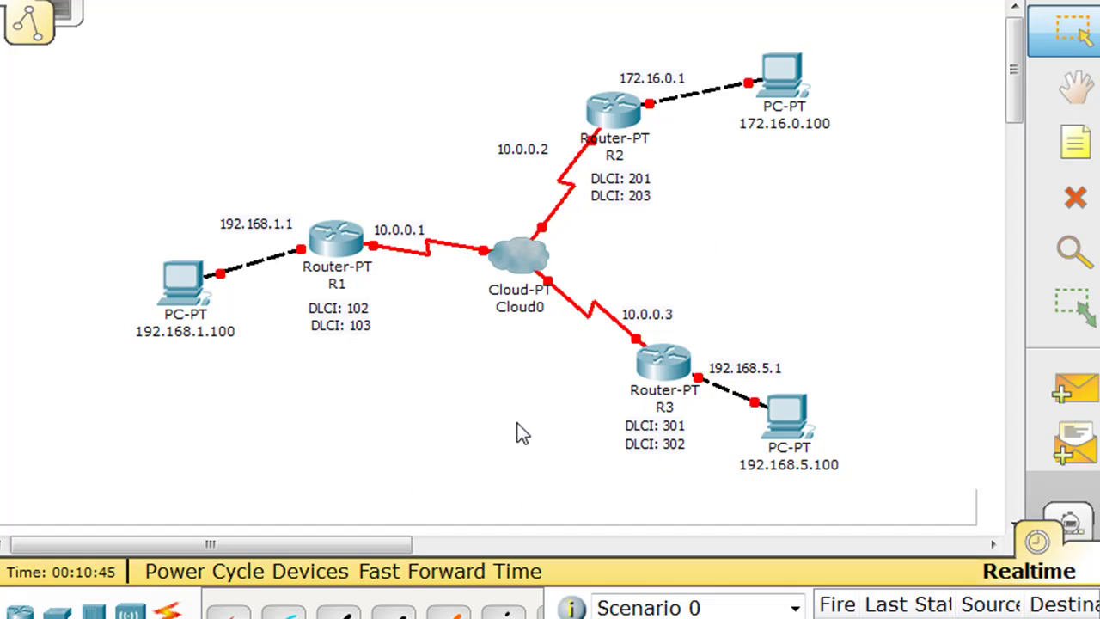
Place a note reading FRAME RELAY in the empty area below the cloud, between R1 and R3.
click(1075, 169)
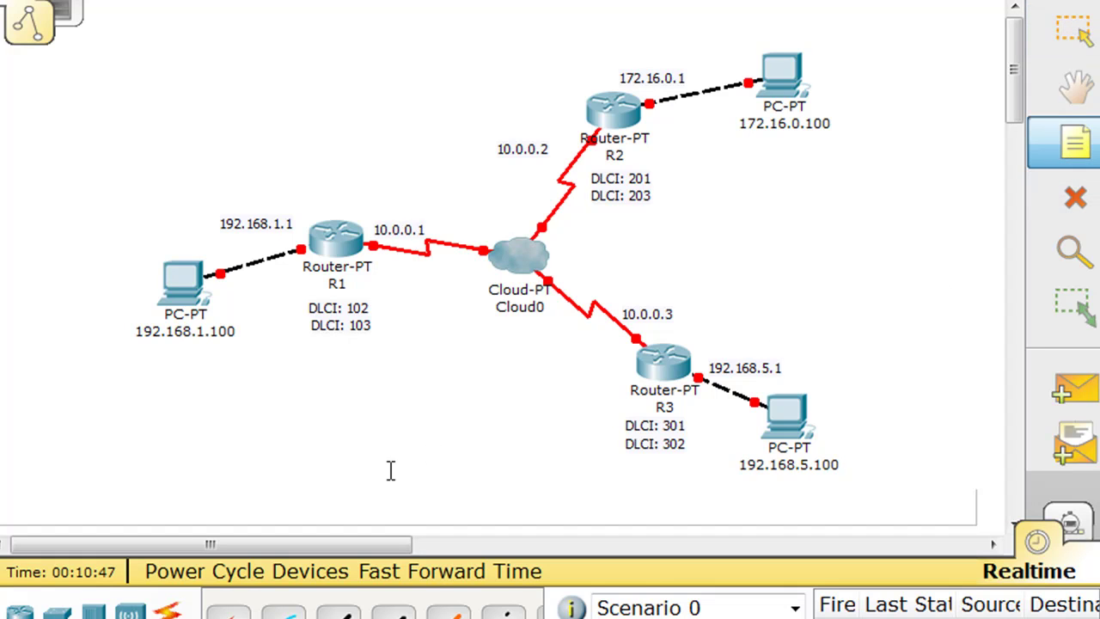
click(368, 421)
text(RMA)
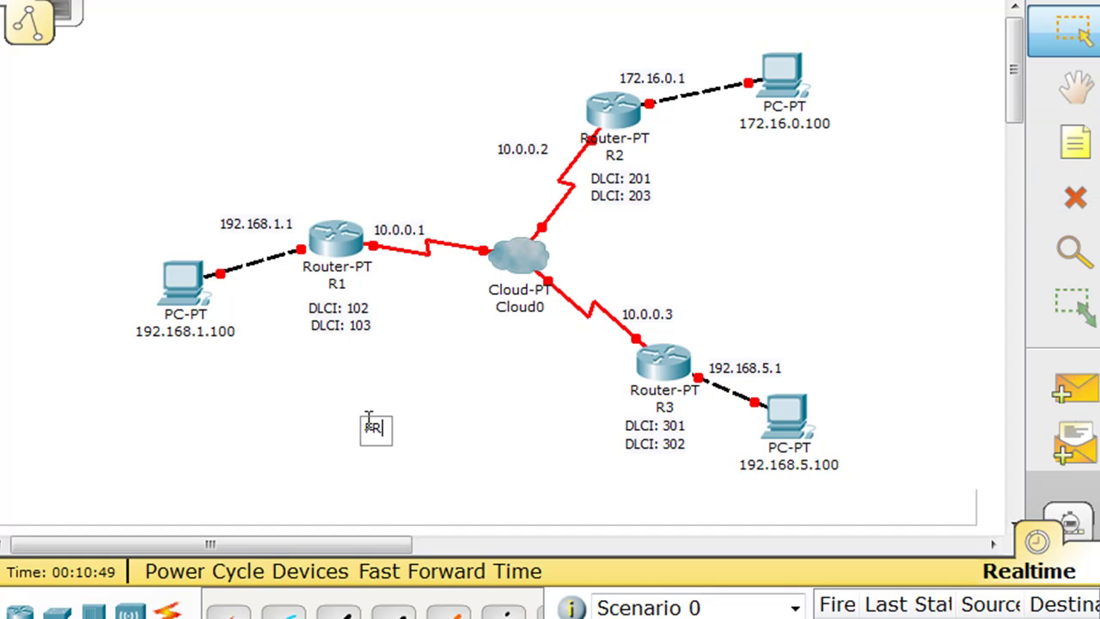
key(BackSpace)
key(BackSpace)
text(AME REKL)
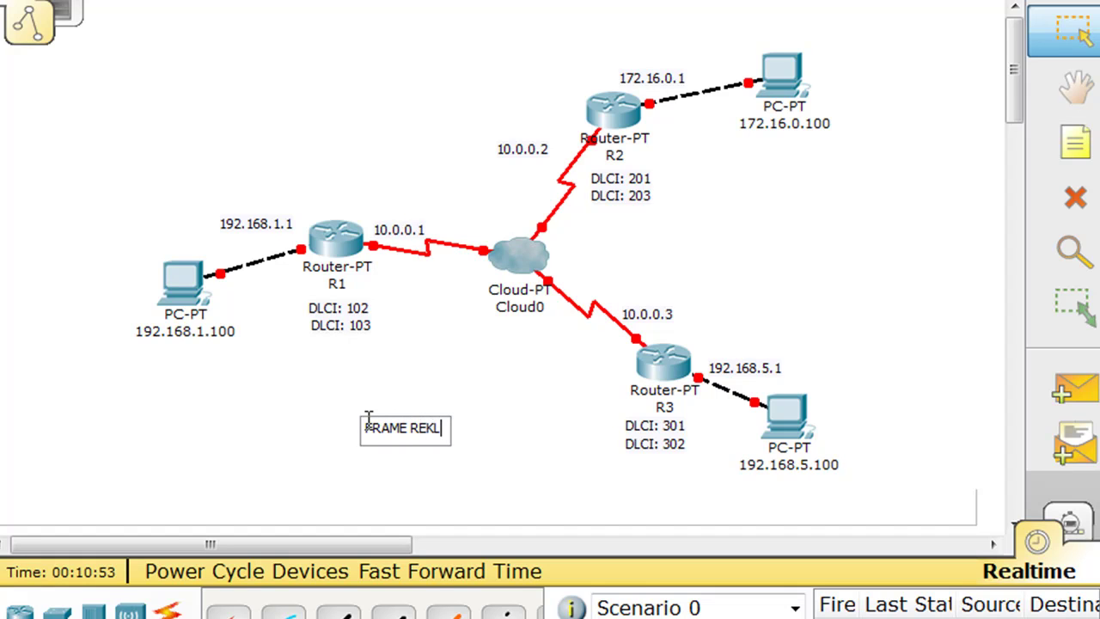
key(BackSpace)
key(BackSpace)
text(LAY)
click(437, 485)
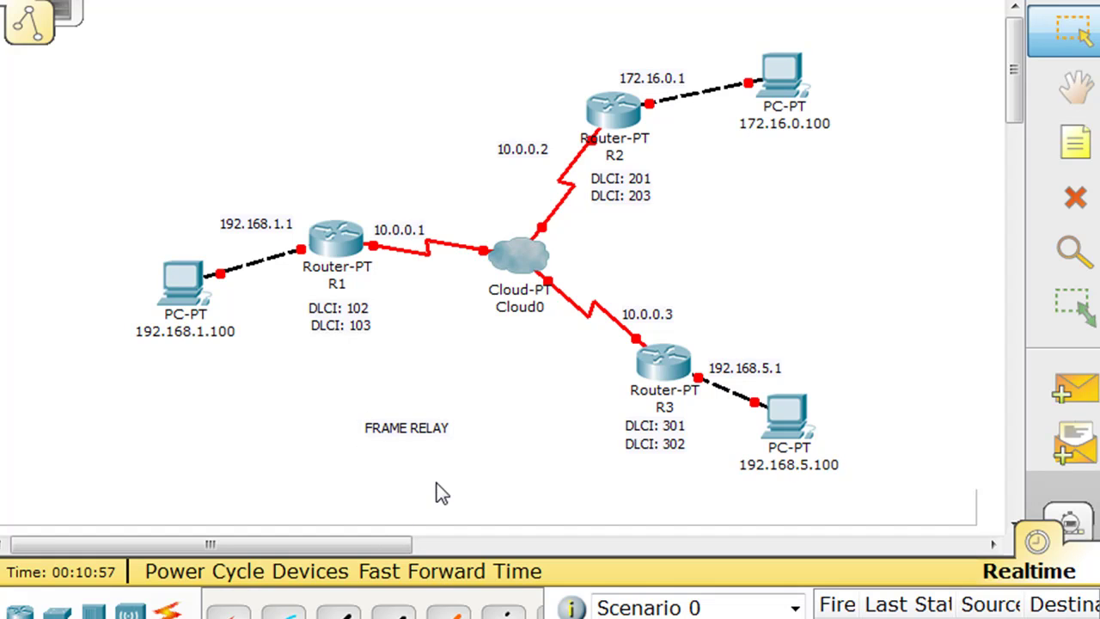